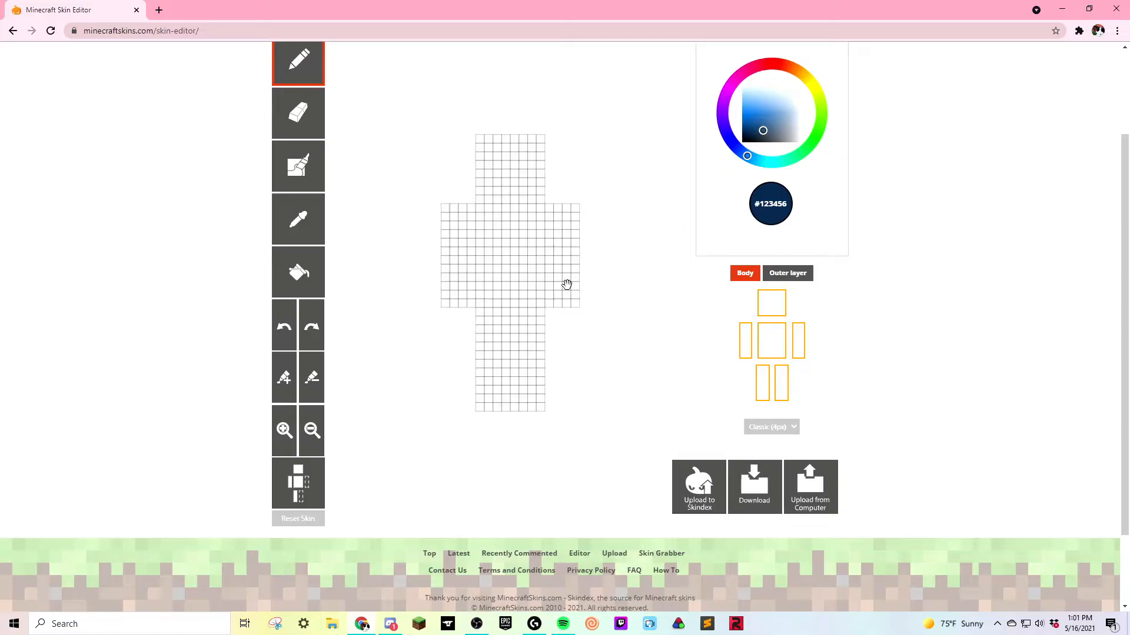
Step: Fill the front faces of the head, torso, arms and legs with black #000000
scroll(382, 226, "up", 2)
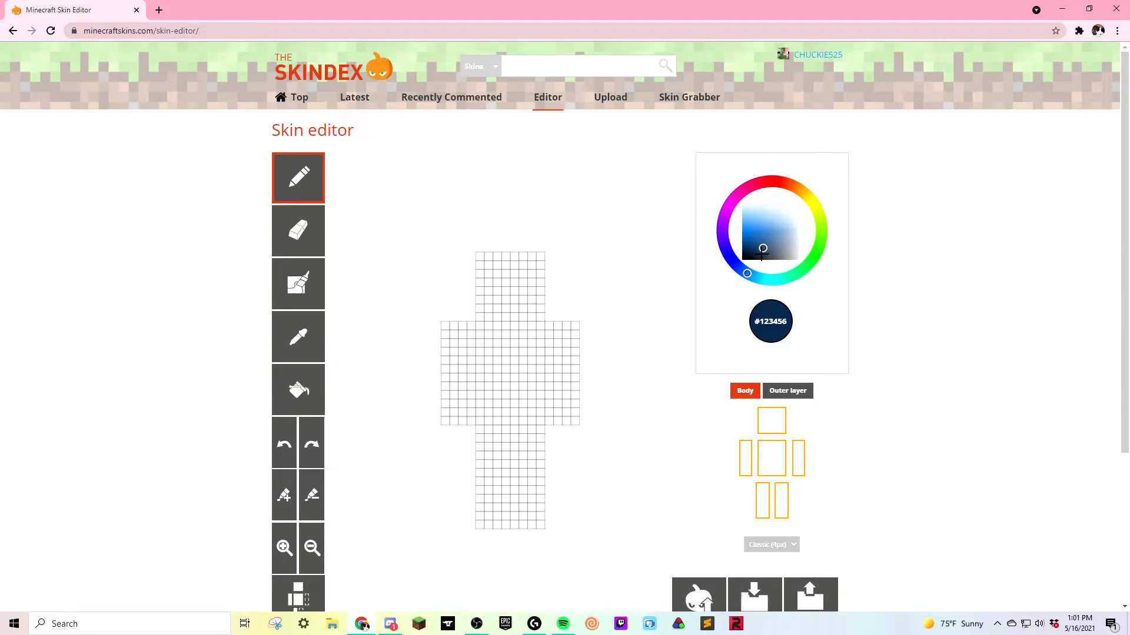
left_click_drag(759, 246, 681, 272)
left_click(299, 390)
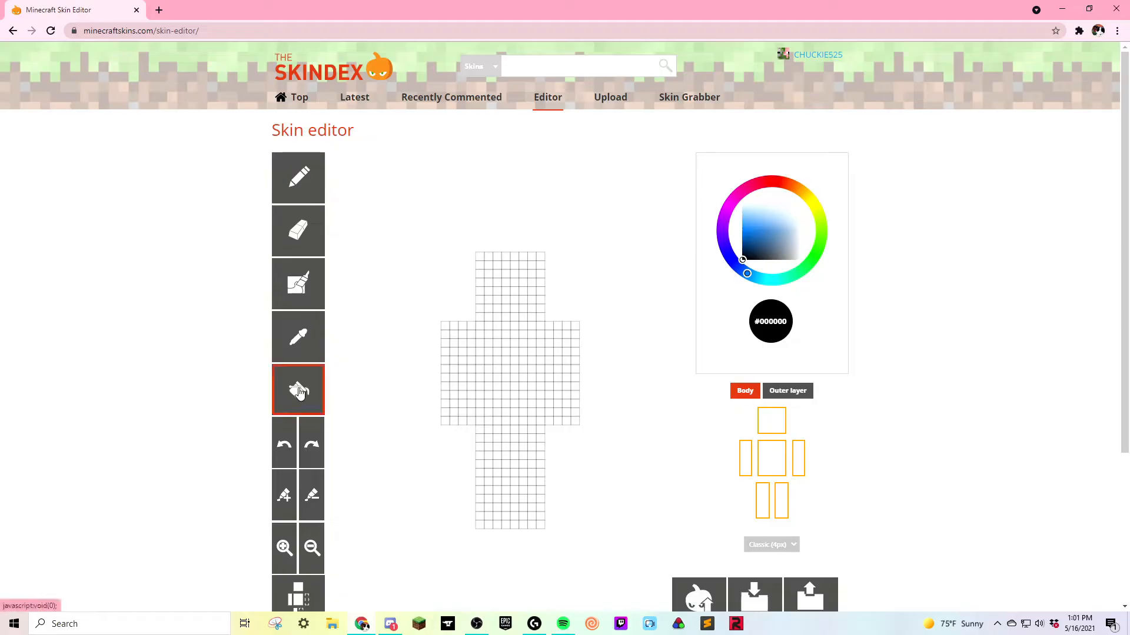
left_click(512, 390)
left_click(507, 318)
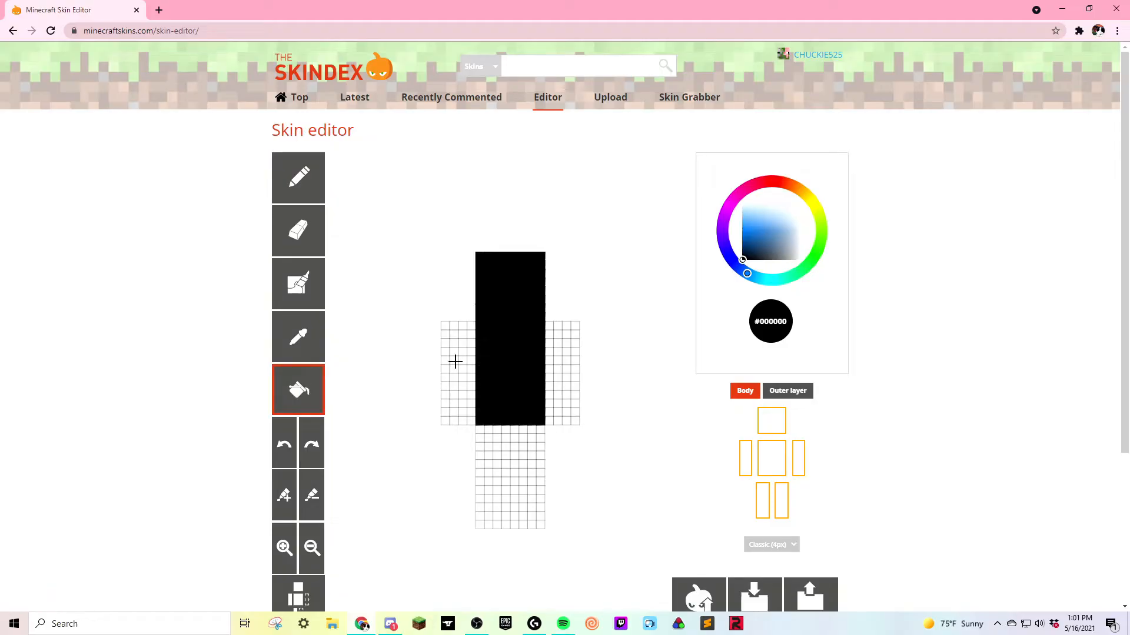
left_click(456, 360)
left_click(562, 373)
left_click(507, 447)
left_click(527, 459)
Step: Fill the remaining unpainted sides of the character's body layer with black
left_click_drag(647, 418, 516, 455)
left_click(515, 455)
left_click(526, 460)
left_click_drag(587, 462, 518, 464)
left_click(519, 462)
left_click(501, 410)
left_click(474, 409)
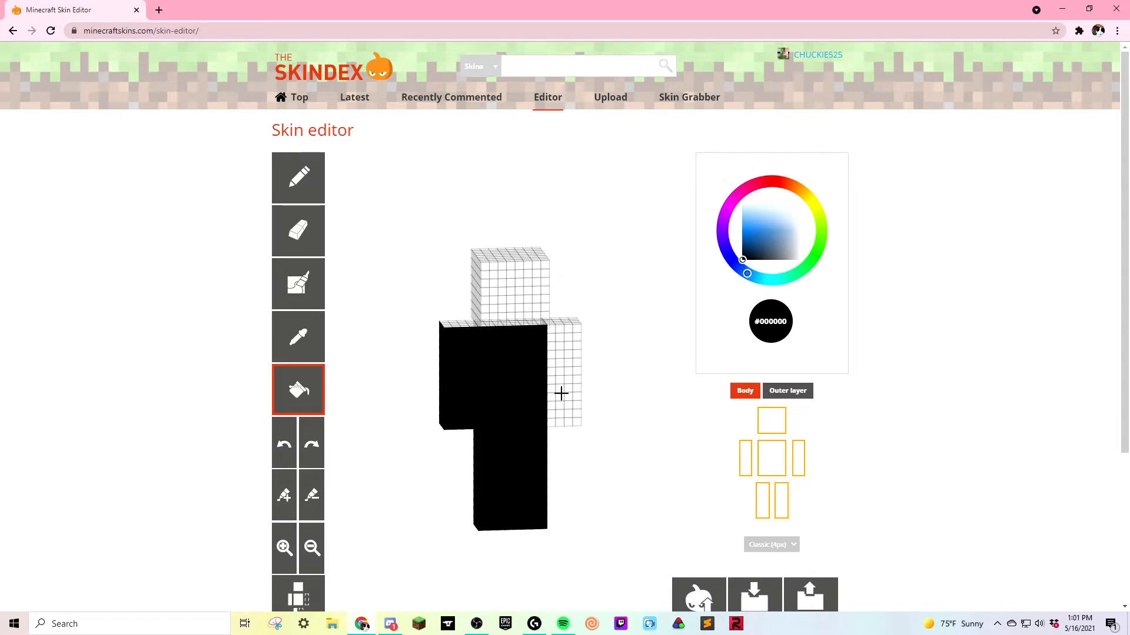
Step: Draw two eyes on the face with the pencil in orange #ffa82e, each one pixel wide and two pixels tall
scroll(560, 393, "down", 1)
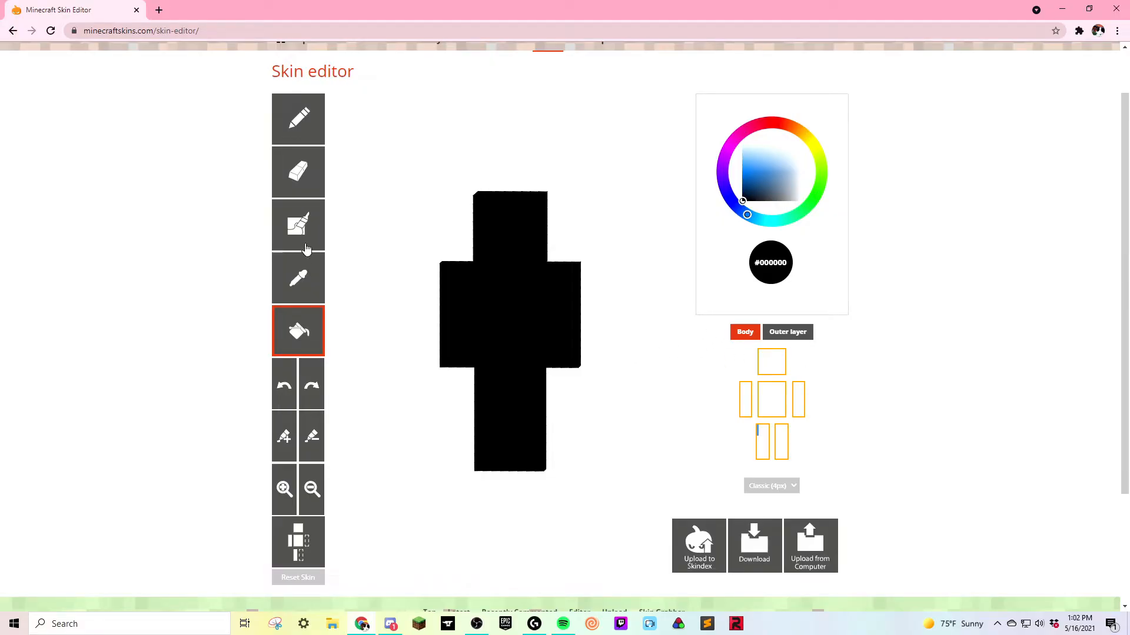
left_click(288, 132)
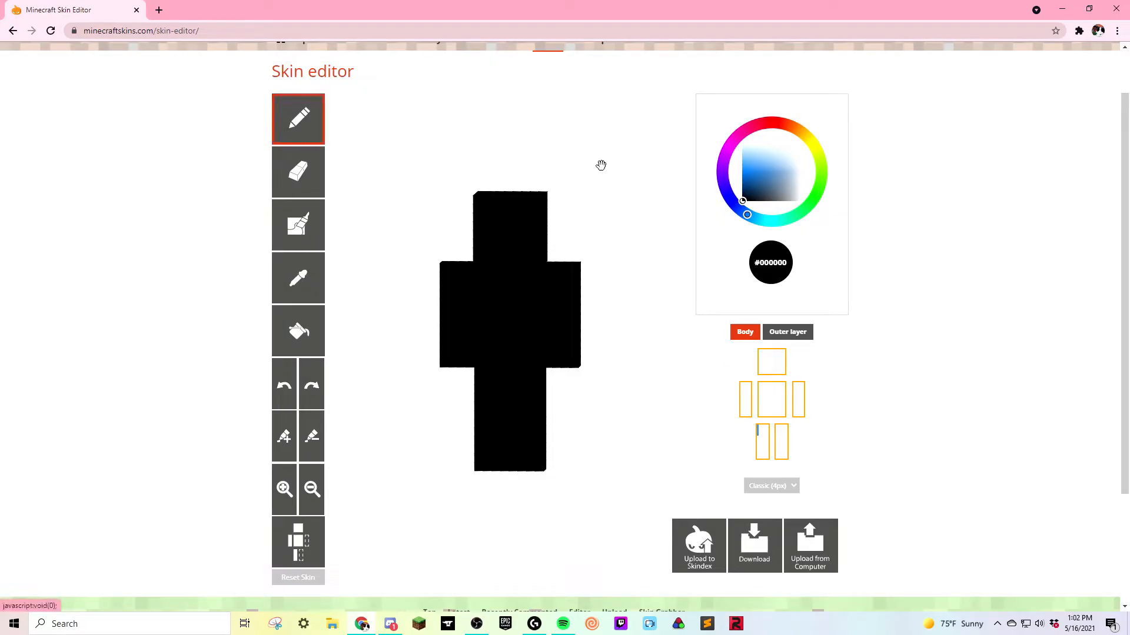
left_click(742, 166)
left_click(762, 124)
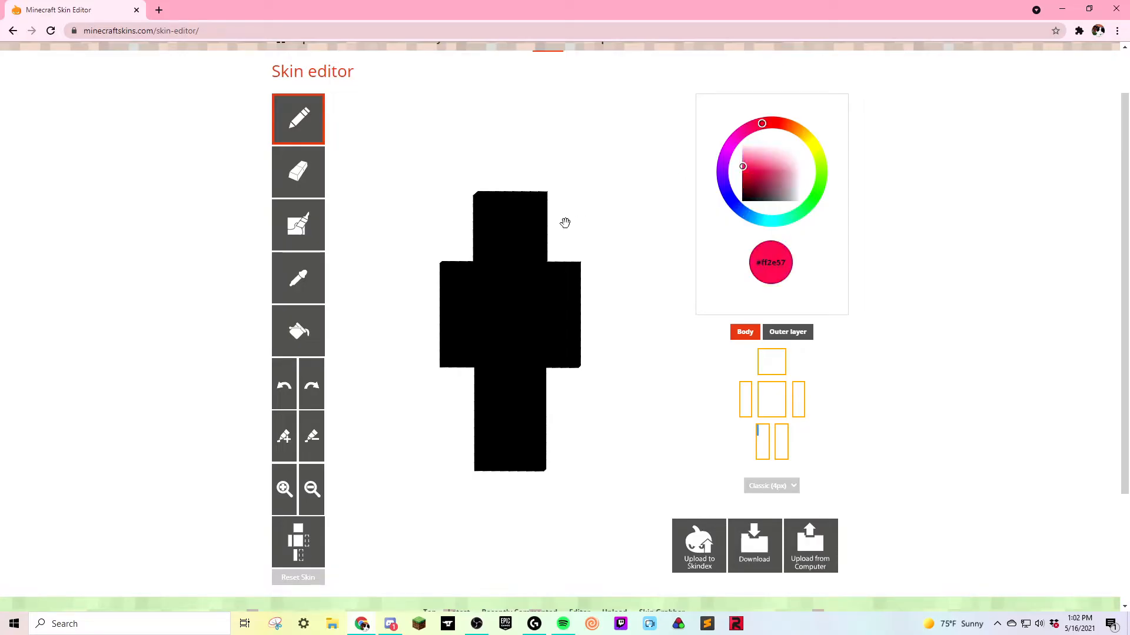
left_click(800, 132)
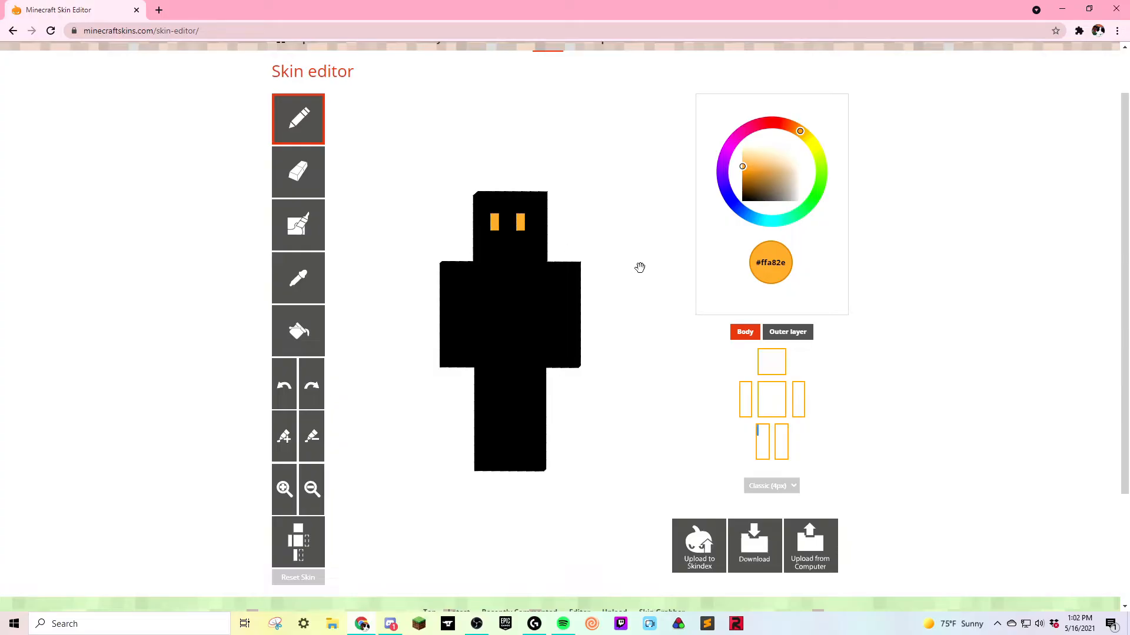
Step: Show the skin's outer layer and set the paint colour to magenta #ff3dd8
left_click_drag(652, 323, 340, 285)
left_click_drag(639, 285, 587, 322)
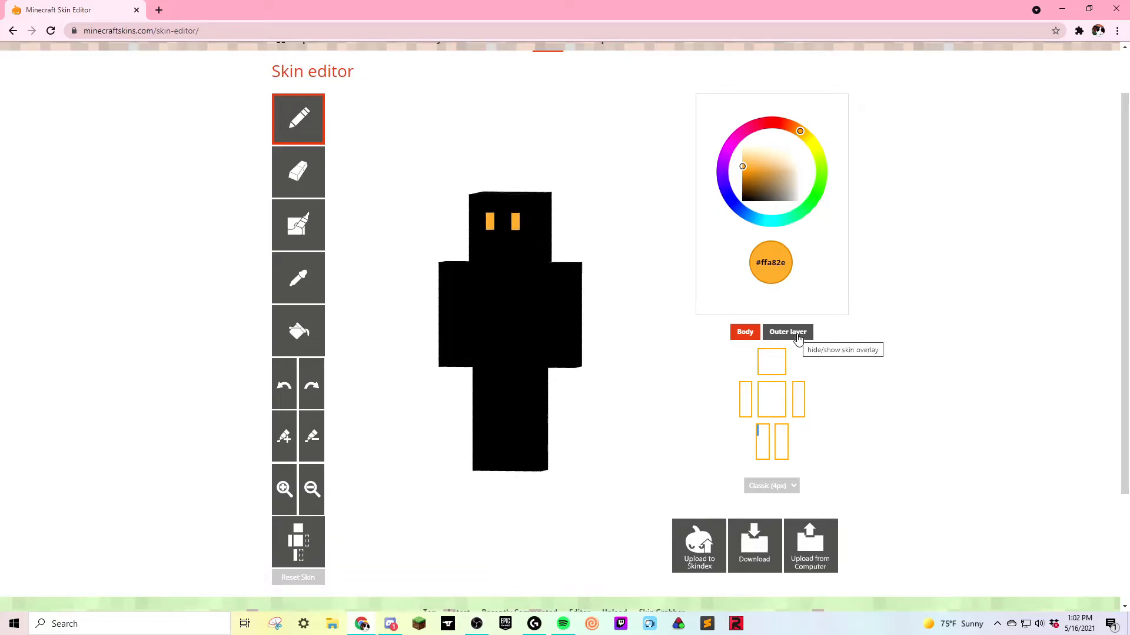
left_click(795, 333)
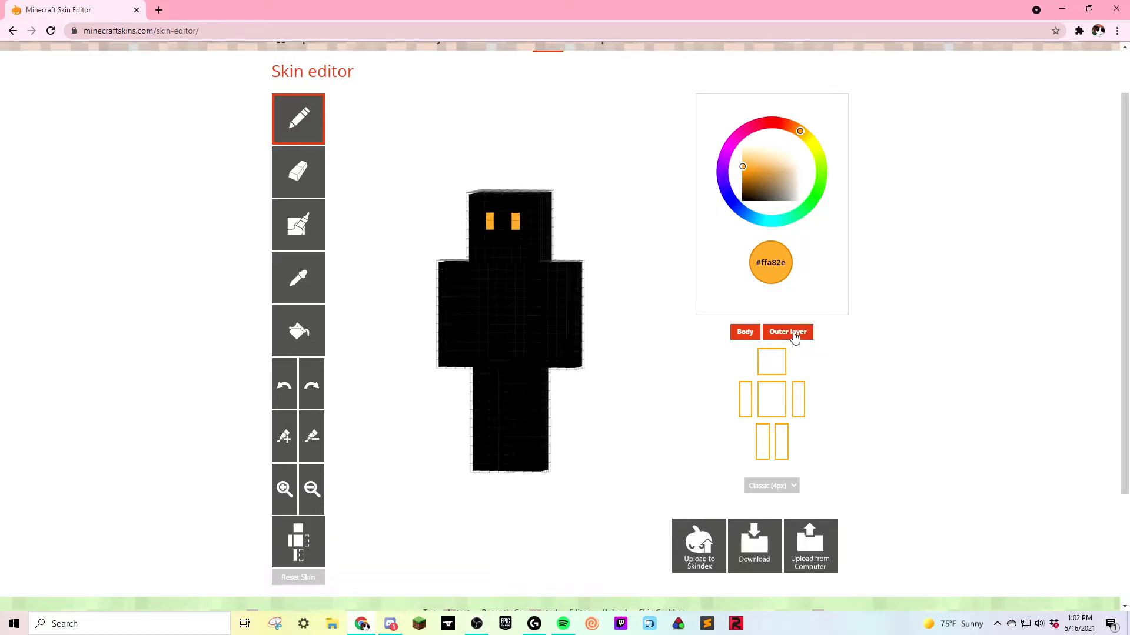
mouse_move(729, 152)
left_mouse_down()
mouse_move(725, 143)
mouse_move(722, 187)
mouse_move(732, 135)
left_mouse_up()
left_click(742, 165)
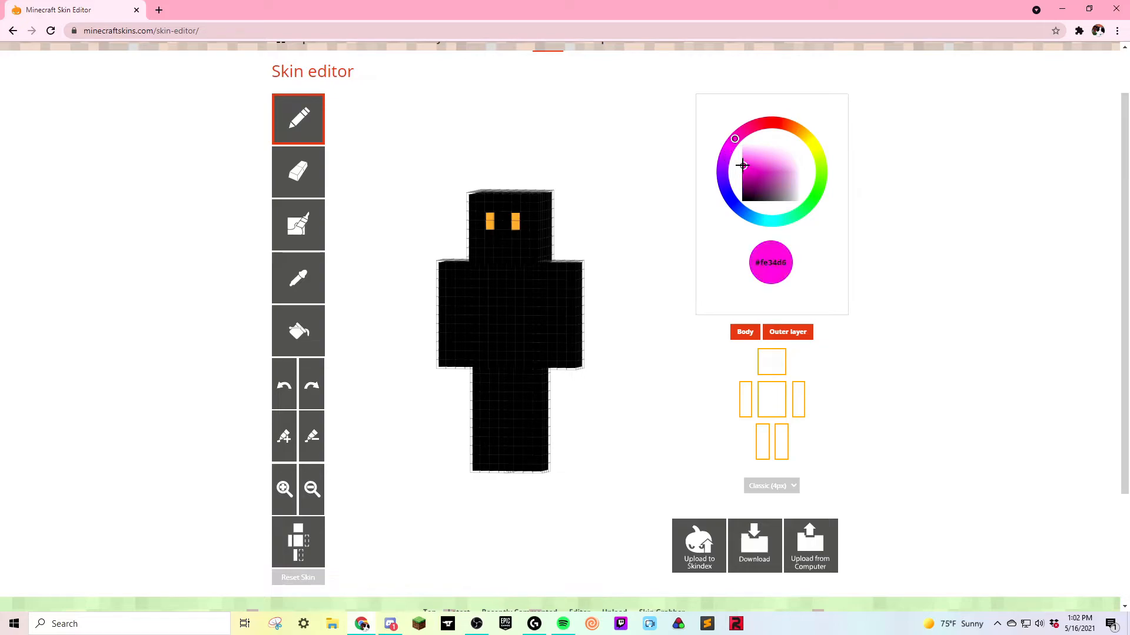
left_click_drag(741, 163, 737, 165)
Step: Fill the outer layer over the torso, arms and head with the magenta colour
left_click(296, 349)
left_click(442, 333)
left_click(505, 332)
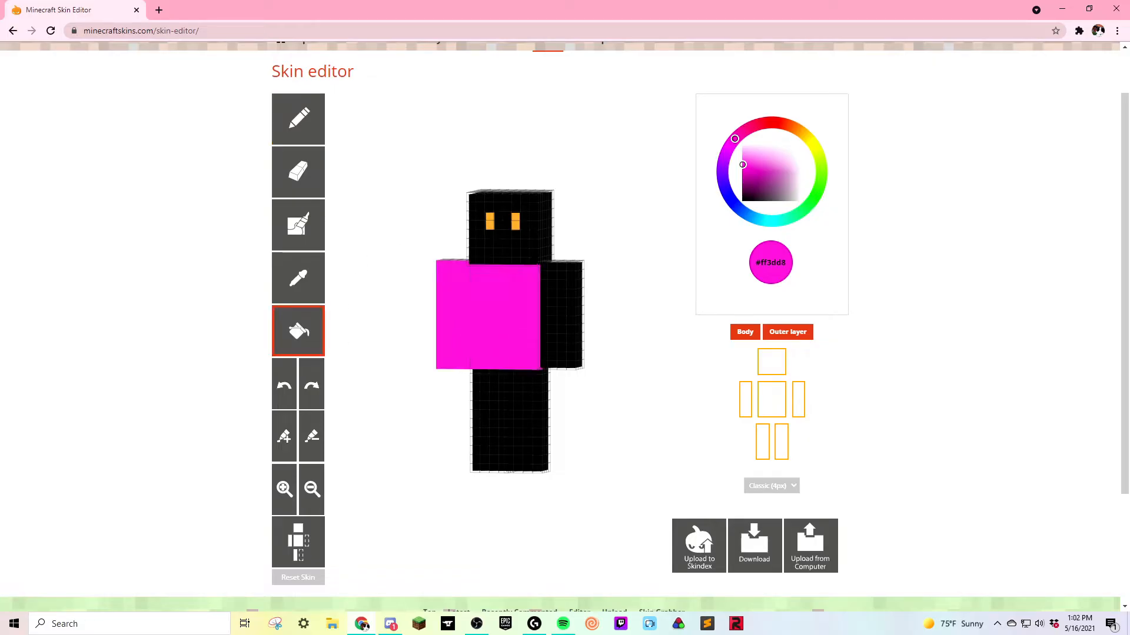
left_click(561, 306)
left_click(488, 236)
left_click(538, 236)
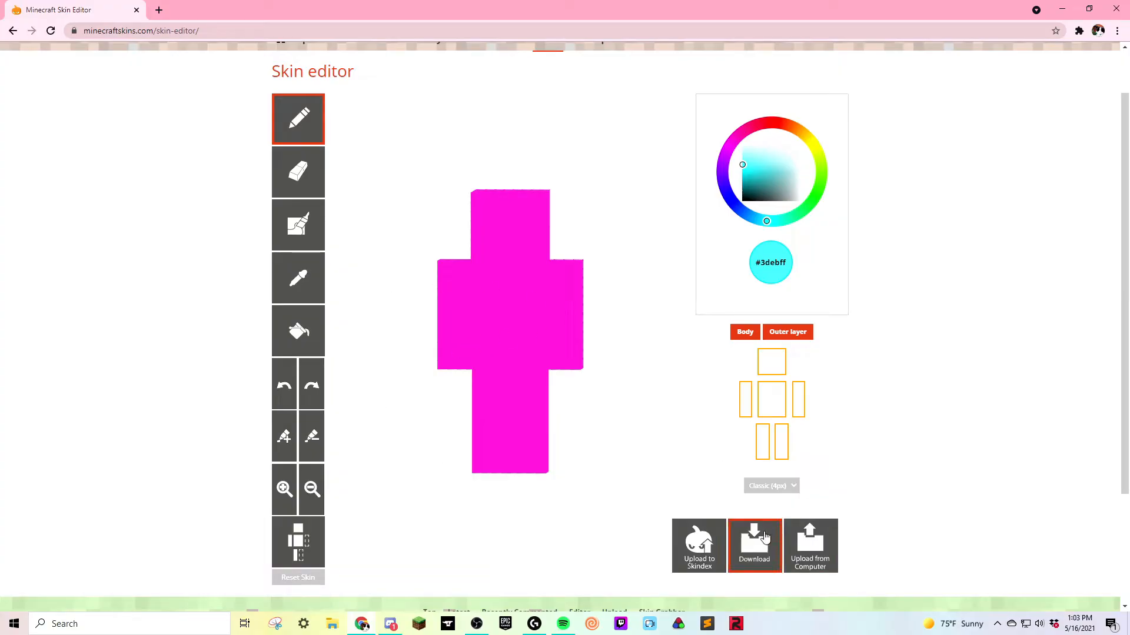
Step: Download the skin as a PNG file and open that file in GIMP
left_click(762, 535)
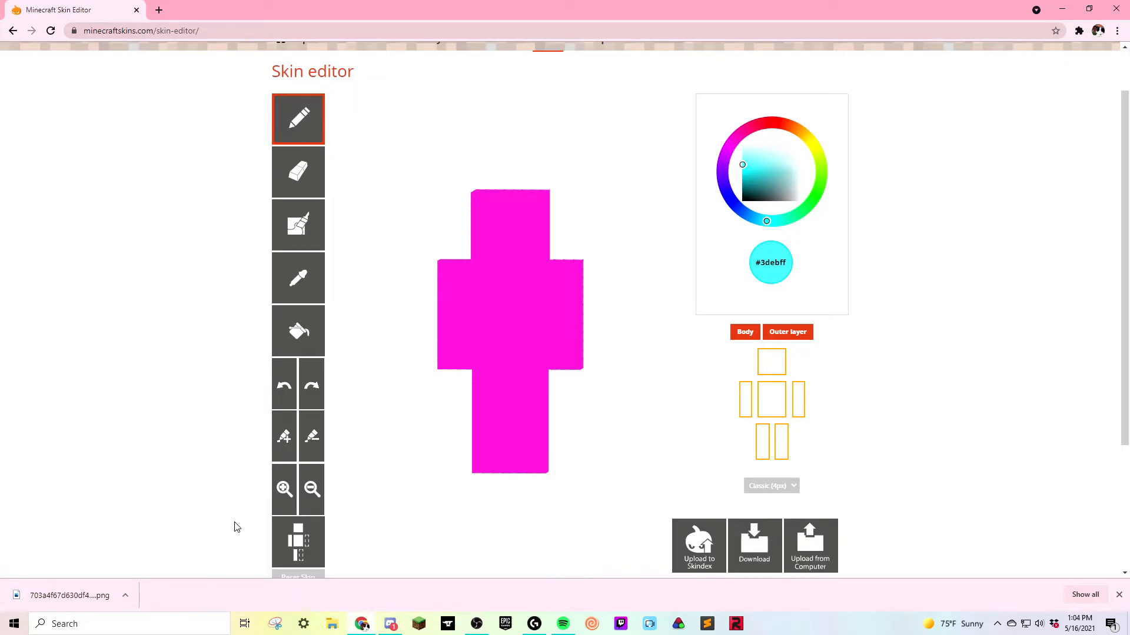
left_click(181, 624)
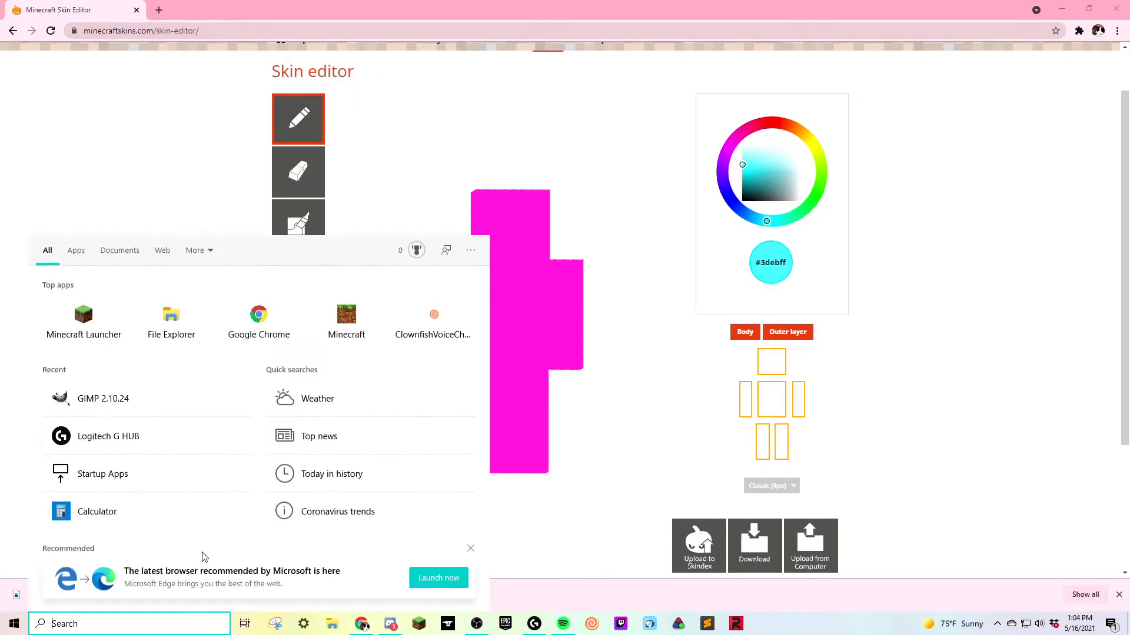
left_click(133, 396)
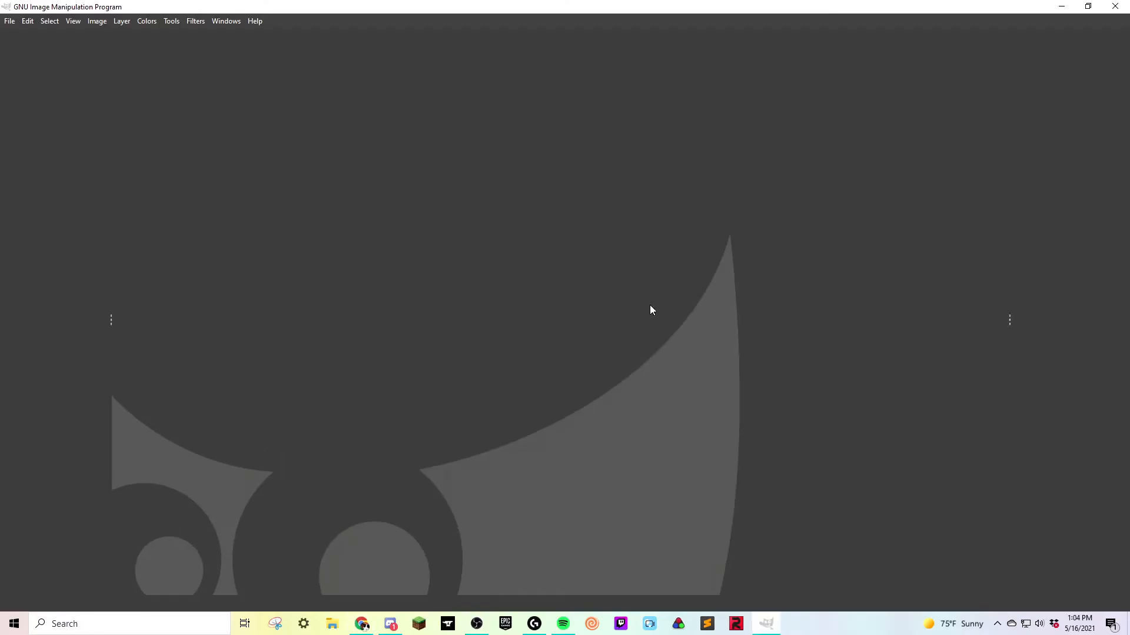
left_click(361, 625)
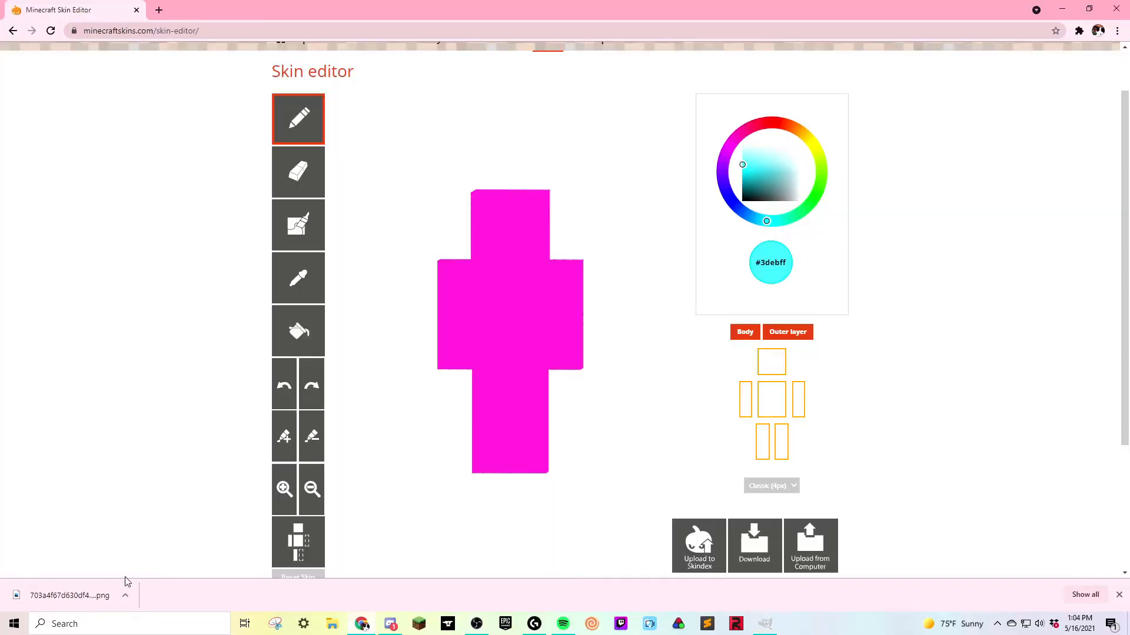
left_click_drag(41, 599, 776, 573)
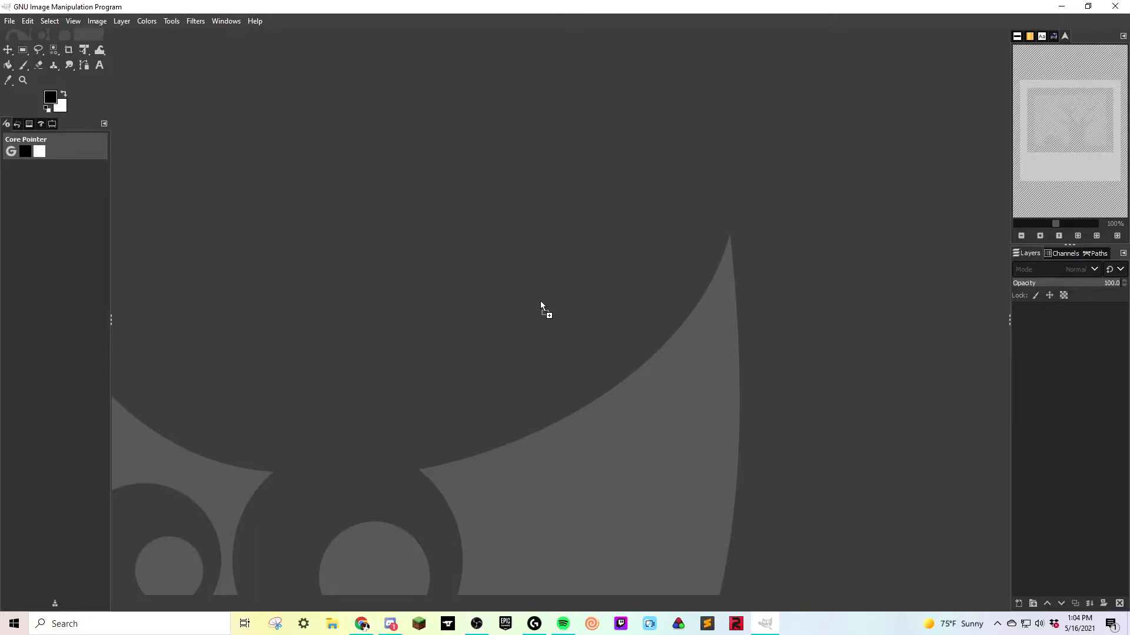
left_click_drag(543, 312, 624, 354)
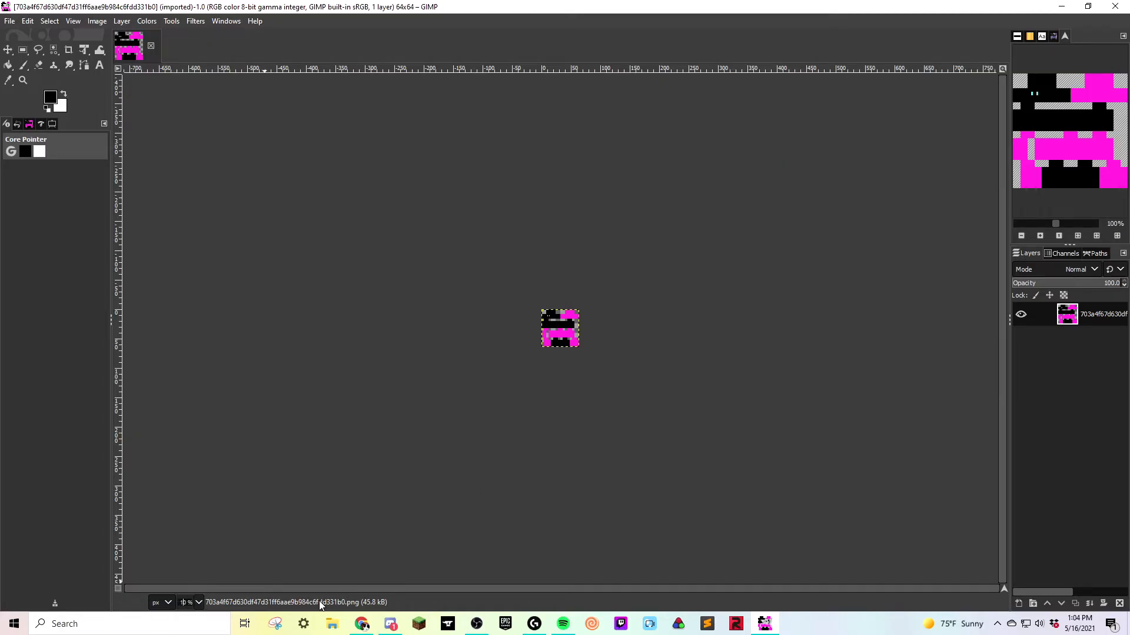
Step: Select all magenta areas of the skin texture with the Select by Color tool
key("Return")
scroll(378, 307, "up", 1)
scroll(382, 311, "down", 2)
scroll(388, 314, "up", 2)
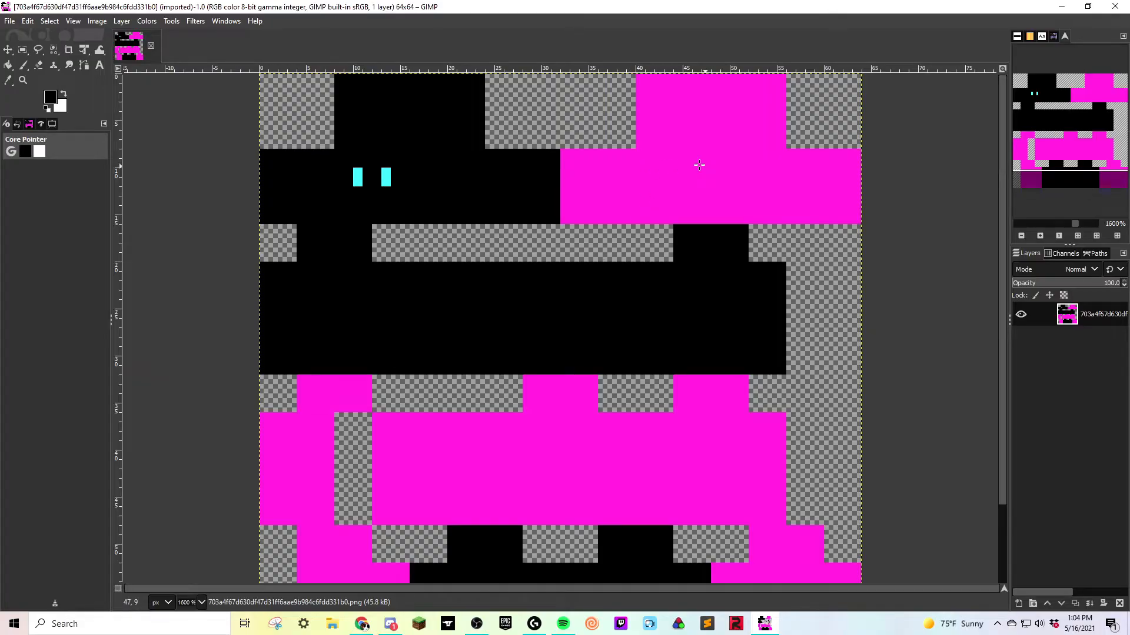
right_click(670, 176)
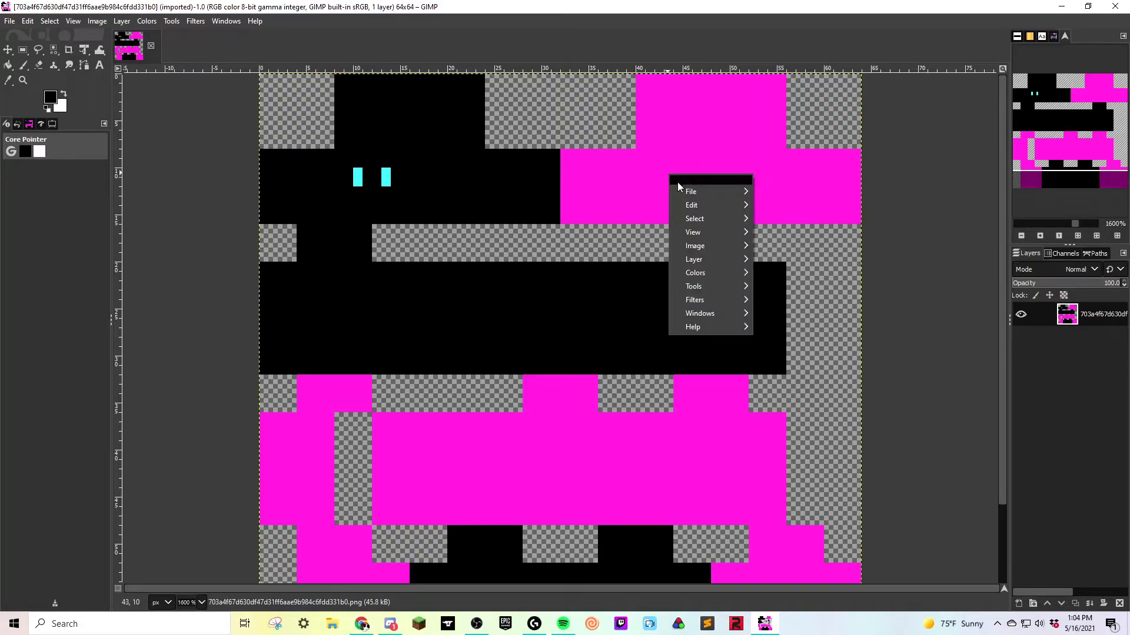
left_click(628, 148)
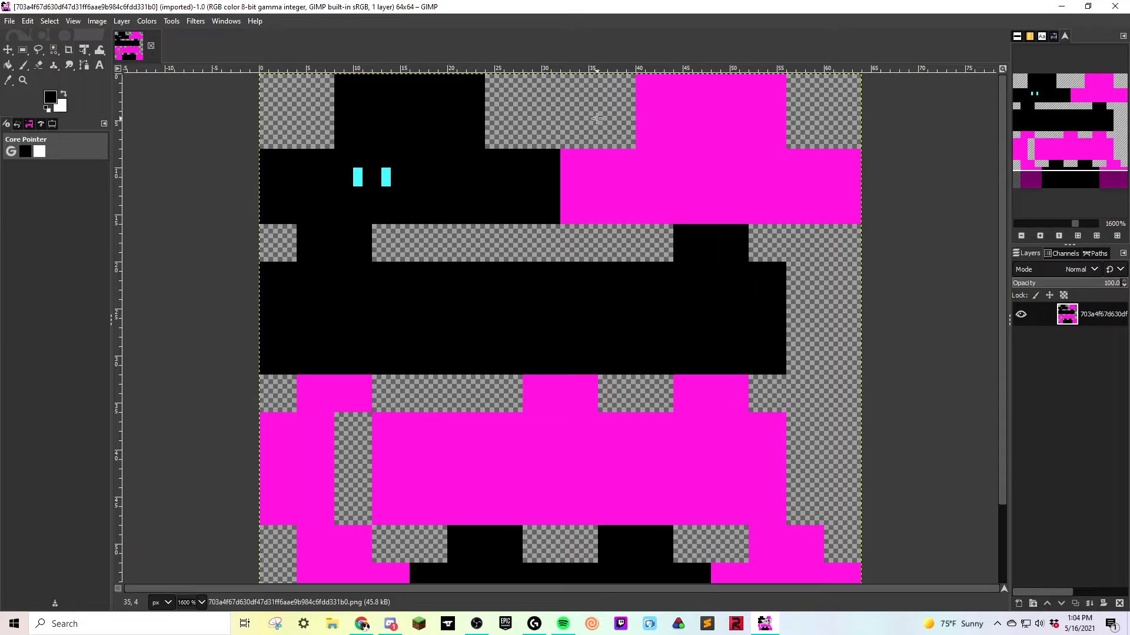
right_click(711, 177)
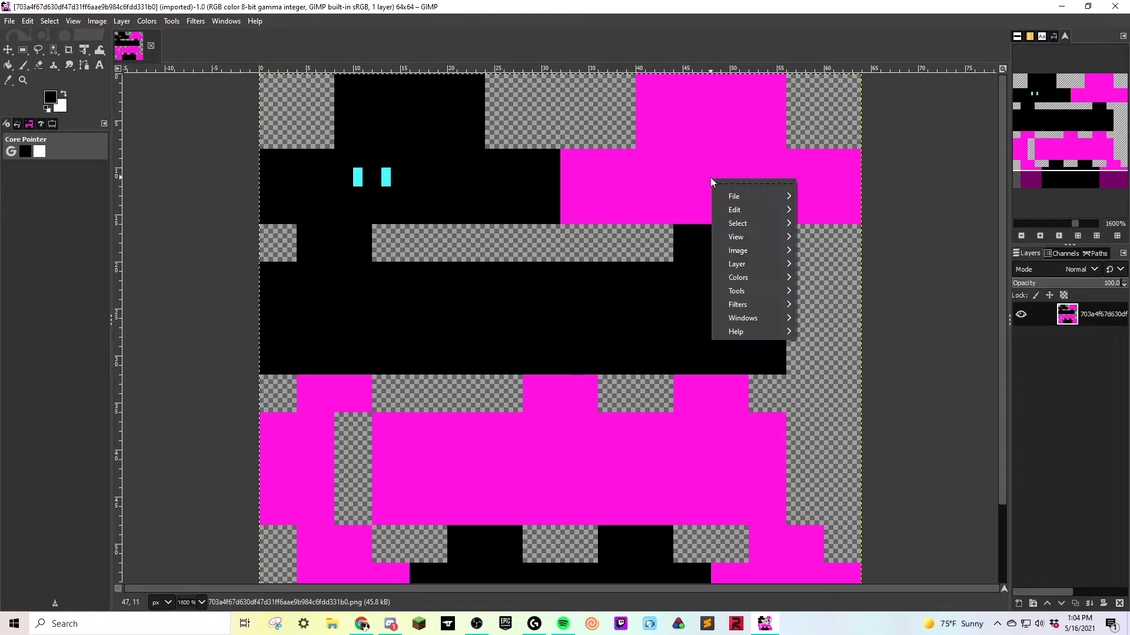
mouse_move(753, 227)
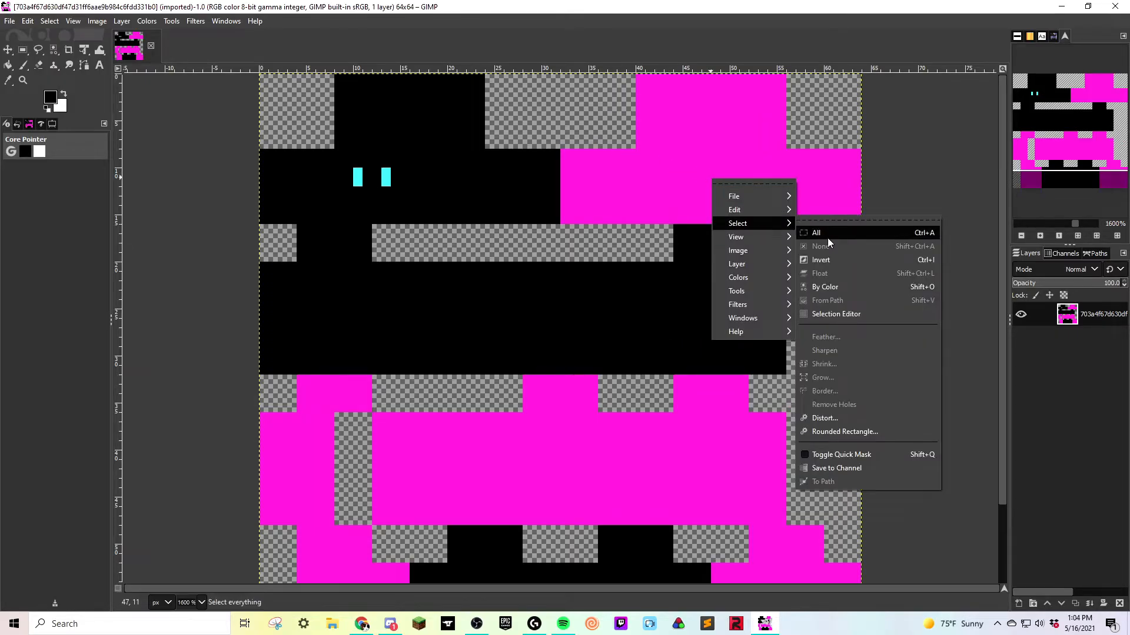
left_click(848, 288)
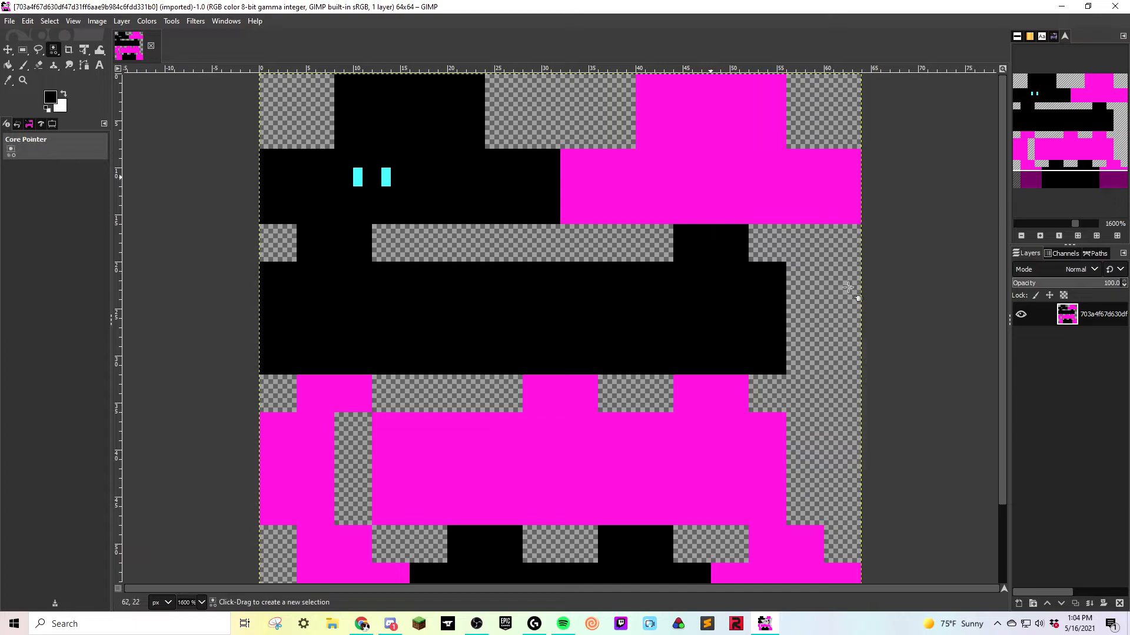
left_click(732, 172)
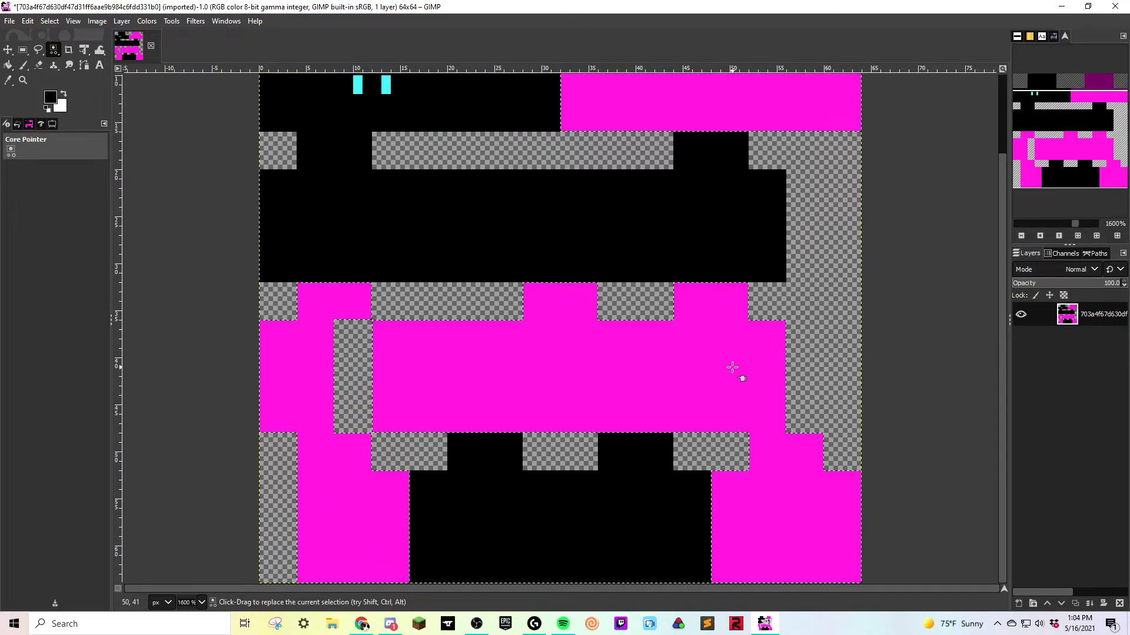
Step: Open Color to Alpha for the selected magenta areas of the layer
right_click(714, 166)
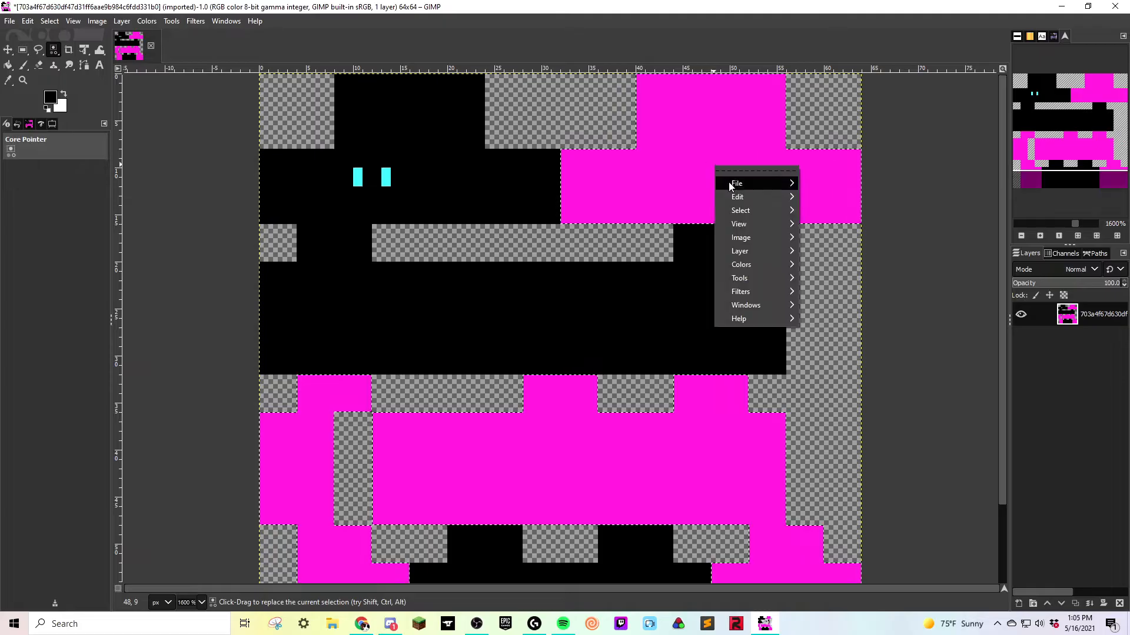
right_click(715, 117)
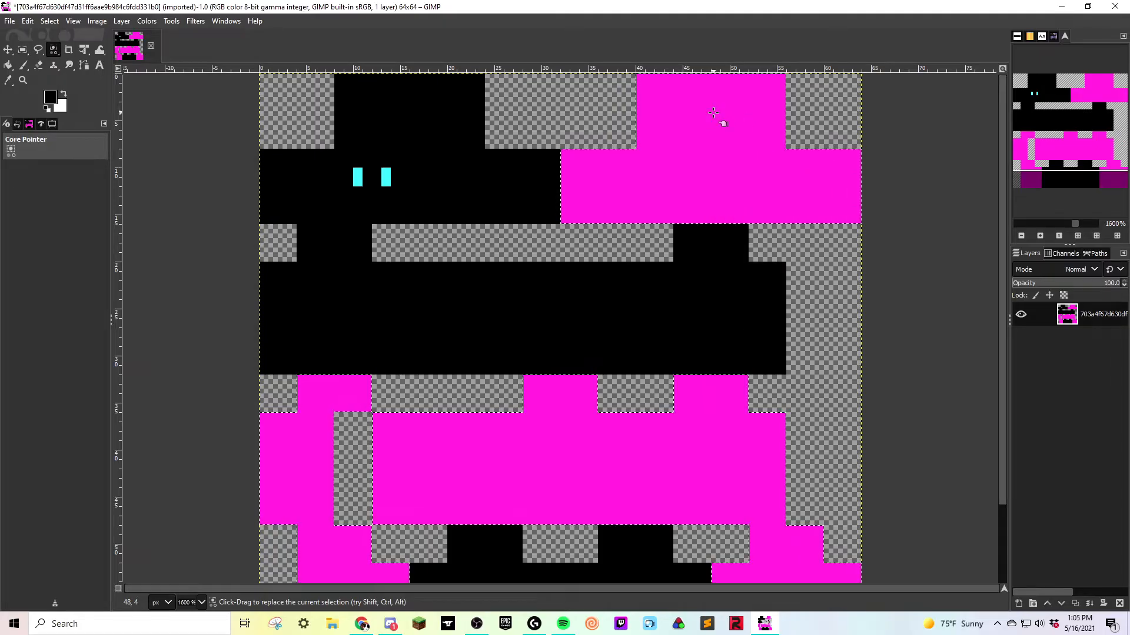
right_click(713, 117)
mouse_move(767, 199)
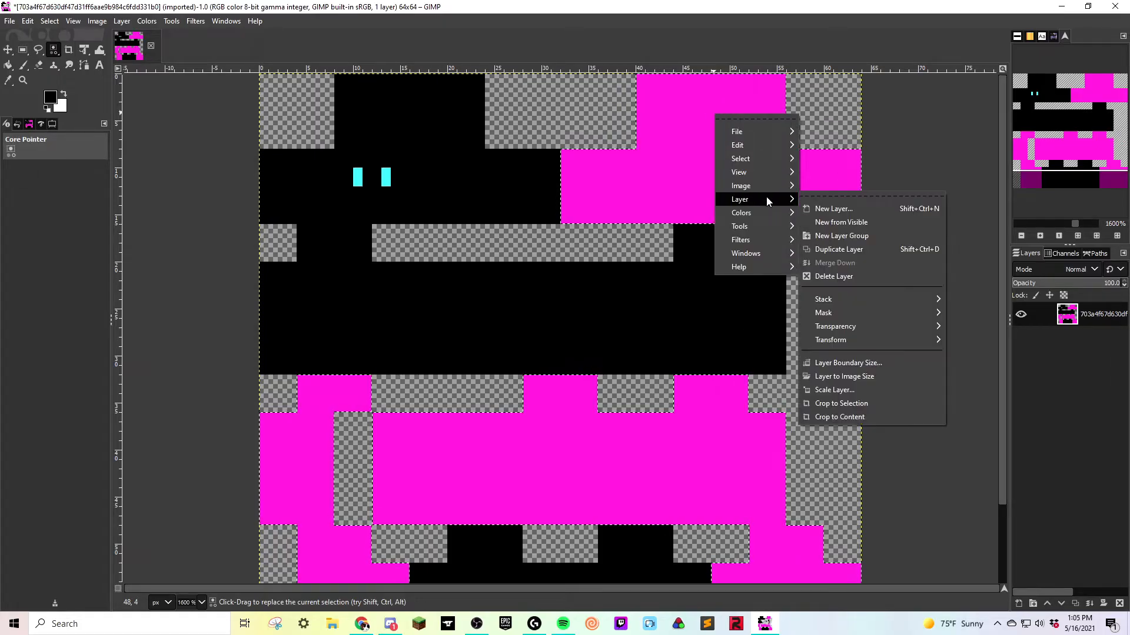
mouse_move(834, 328)
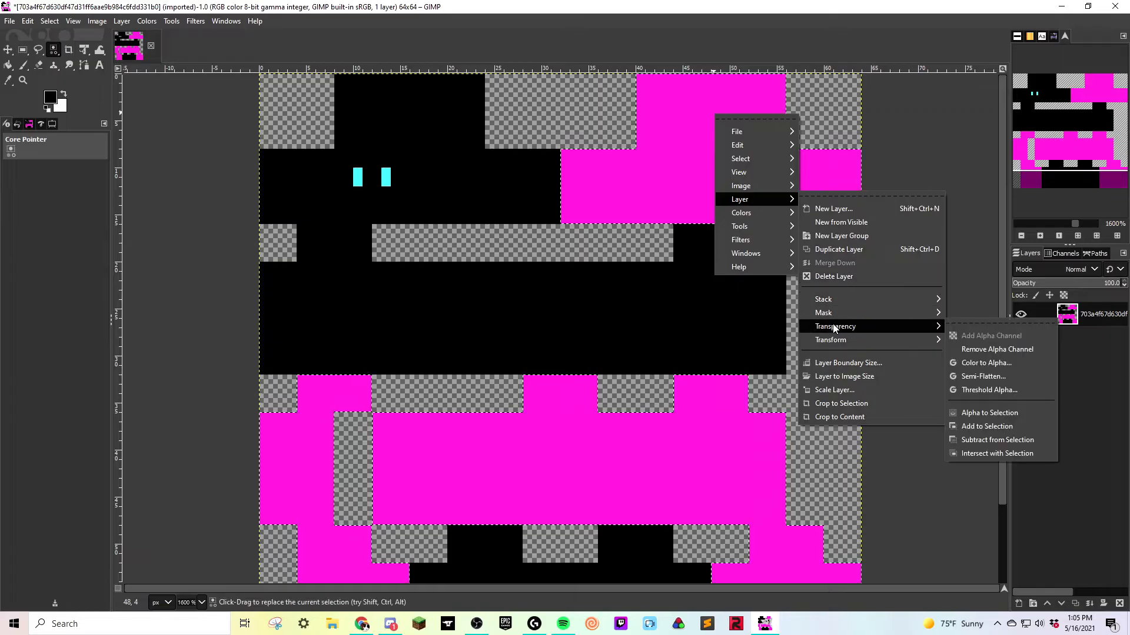
left_click(1000, 363)
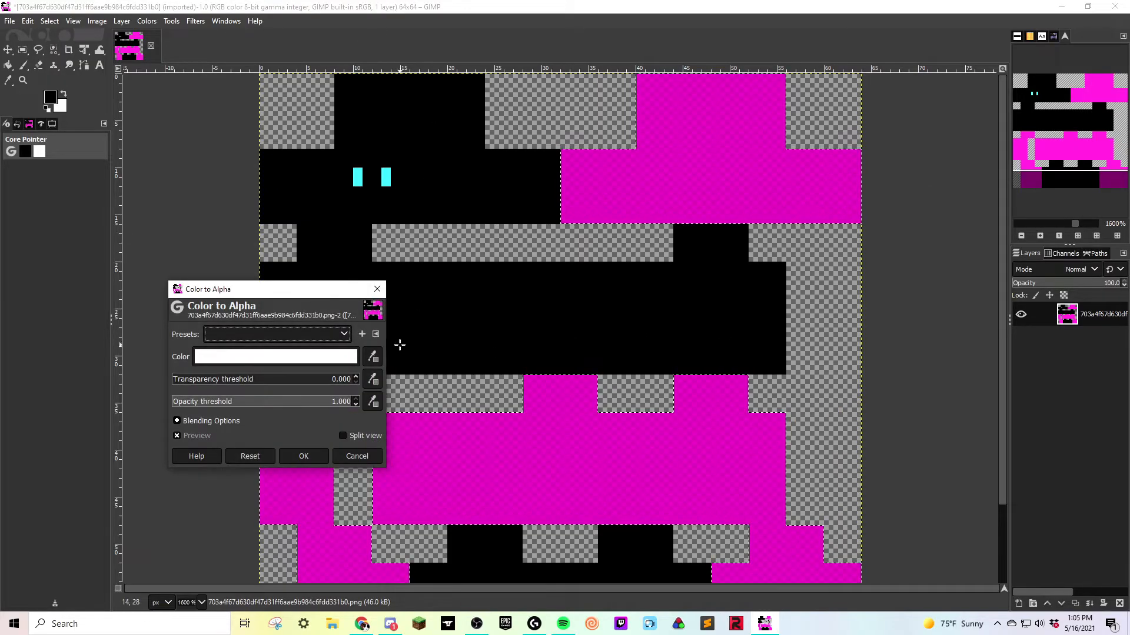
Step: Make the selected magenta areas semi-transparent with Color to Alpha, using a transparency threshold of 0.627 and an opacity threshold of 0.863
left_click(294, 380)
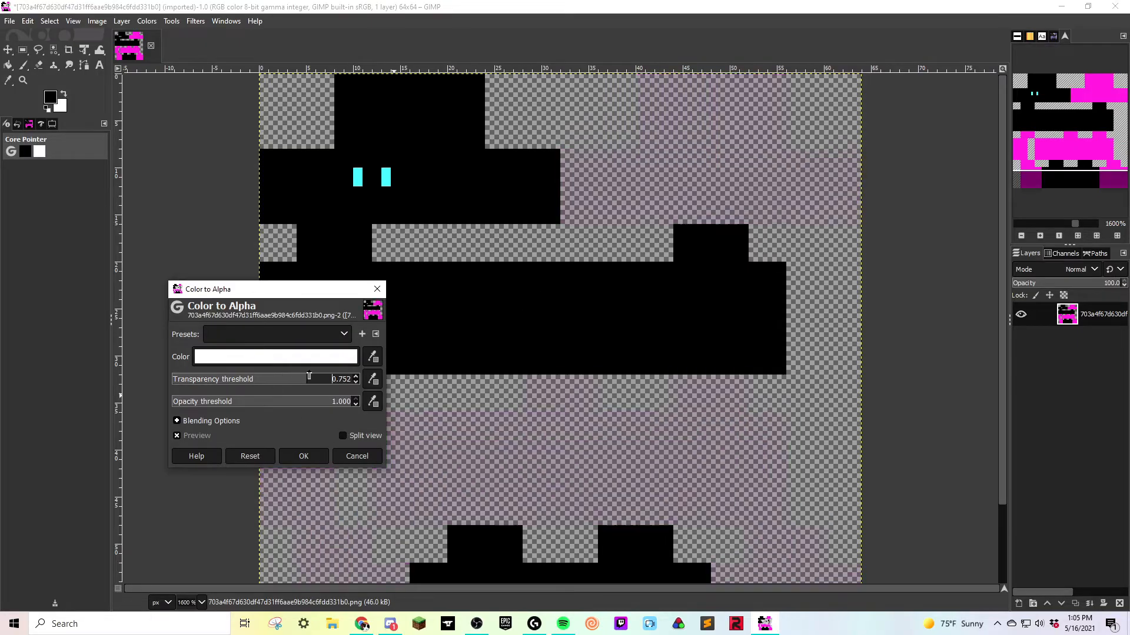
left_click_drag(295, 379, 193, 384)
left_click_drag(229, 288, 243, 305)
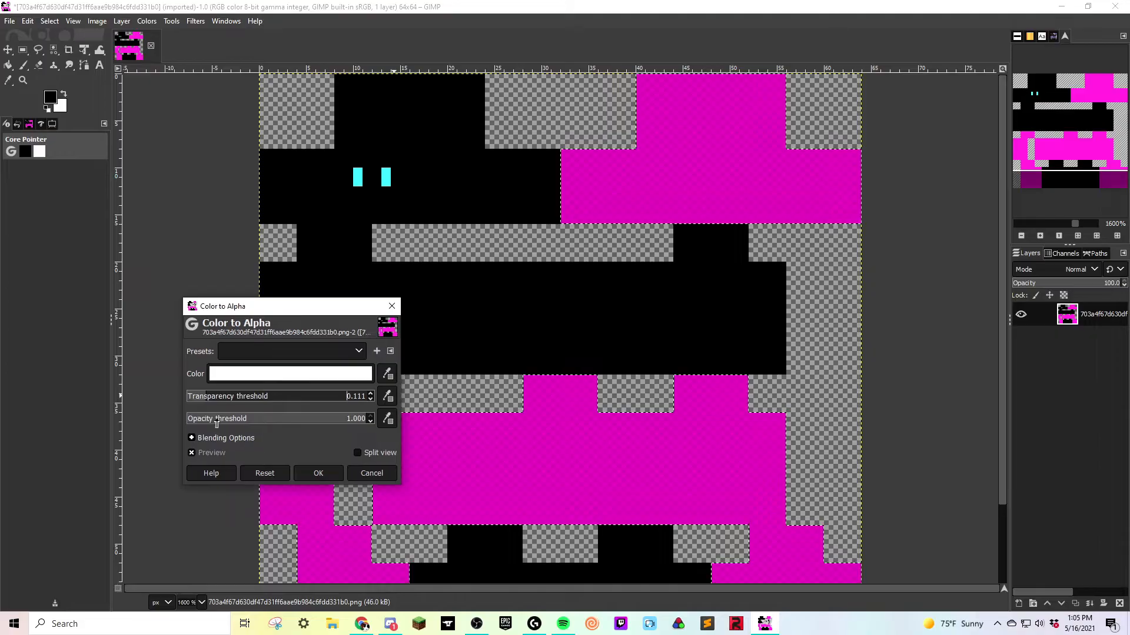
mouse_move(215, 396)
left_mouse_down()
mouse_move(173, 394)
mouse_move(218, 406)
left_mouse_up()
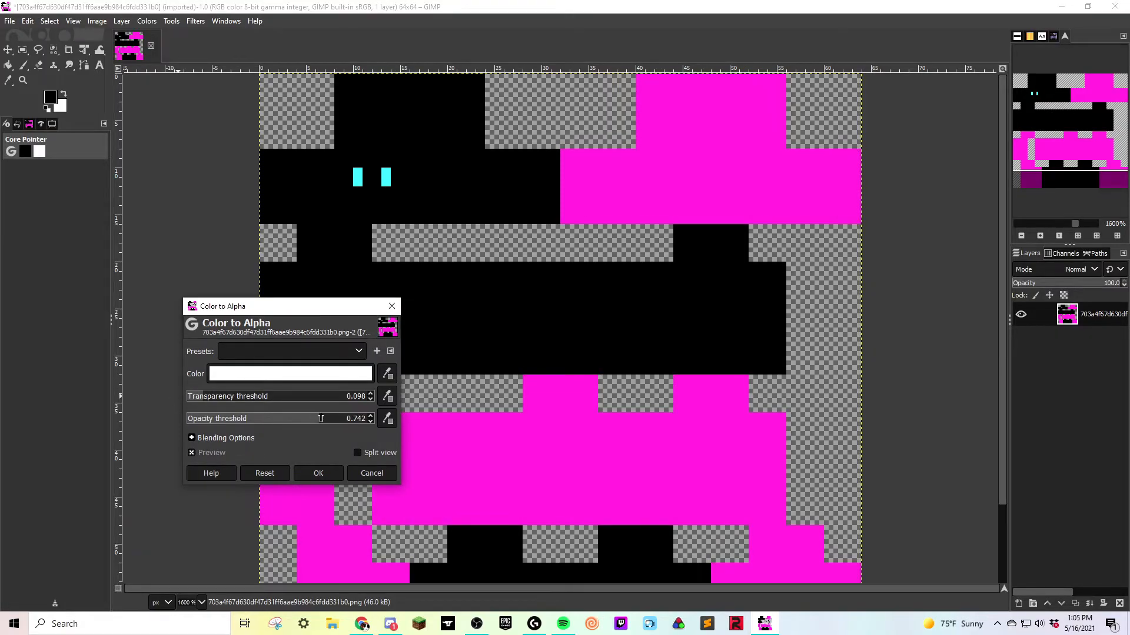
left_click_drag(376, 420, 349, 418)
left_click_drag(234, 396, 341, 419)
left_click(276, 400)
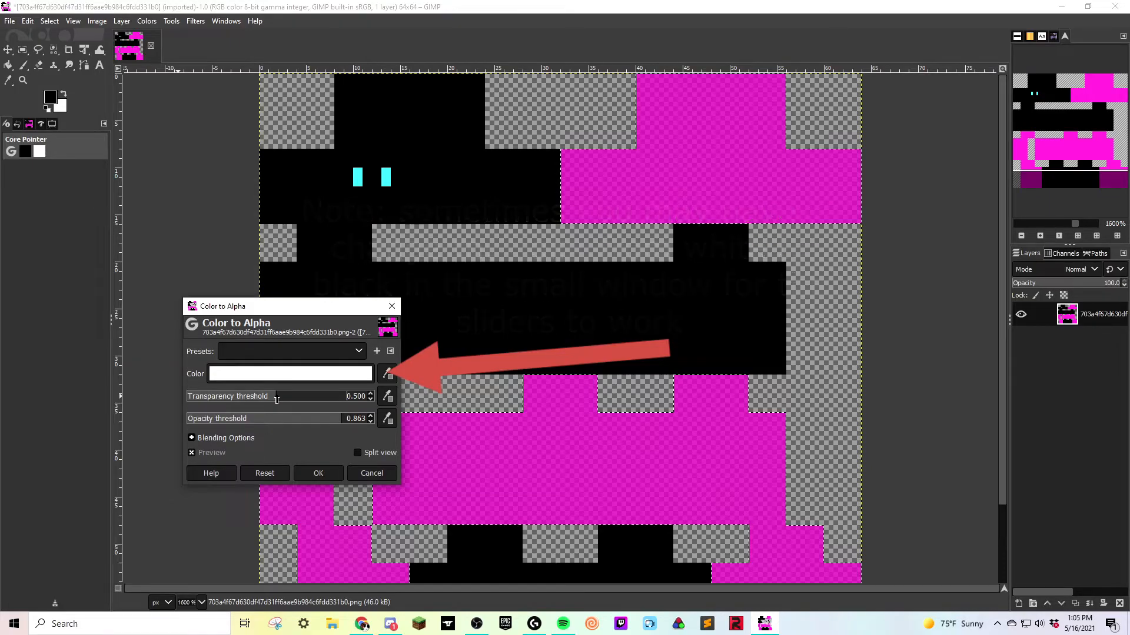
left_click_drag(277, 400, 295, 400)
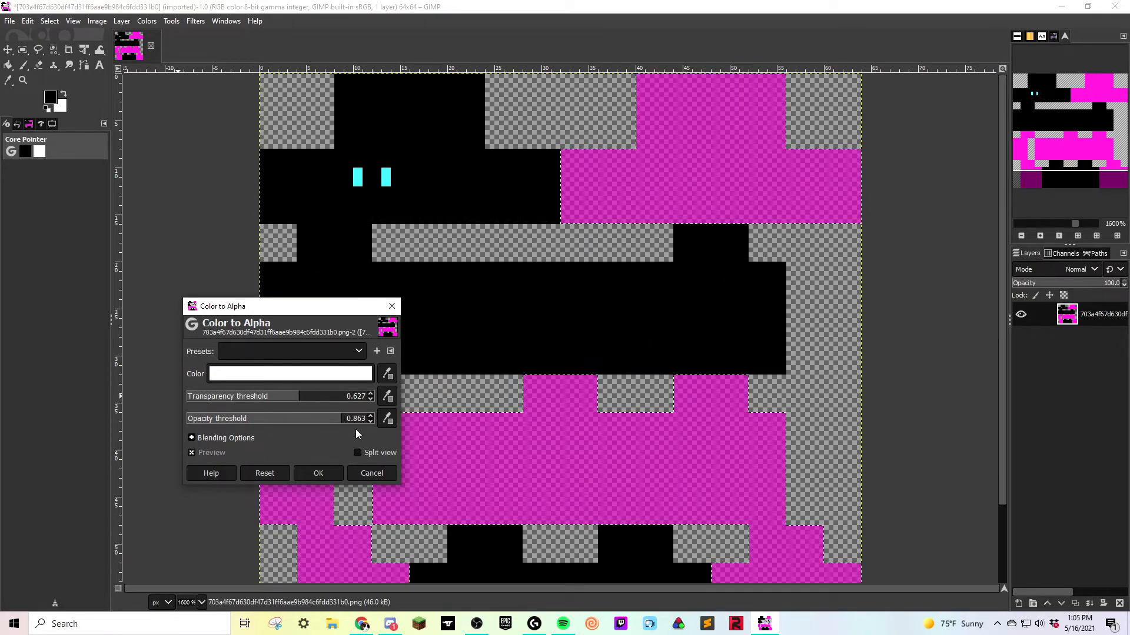
left_click(324, 474)
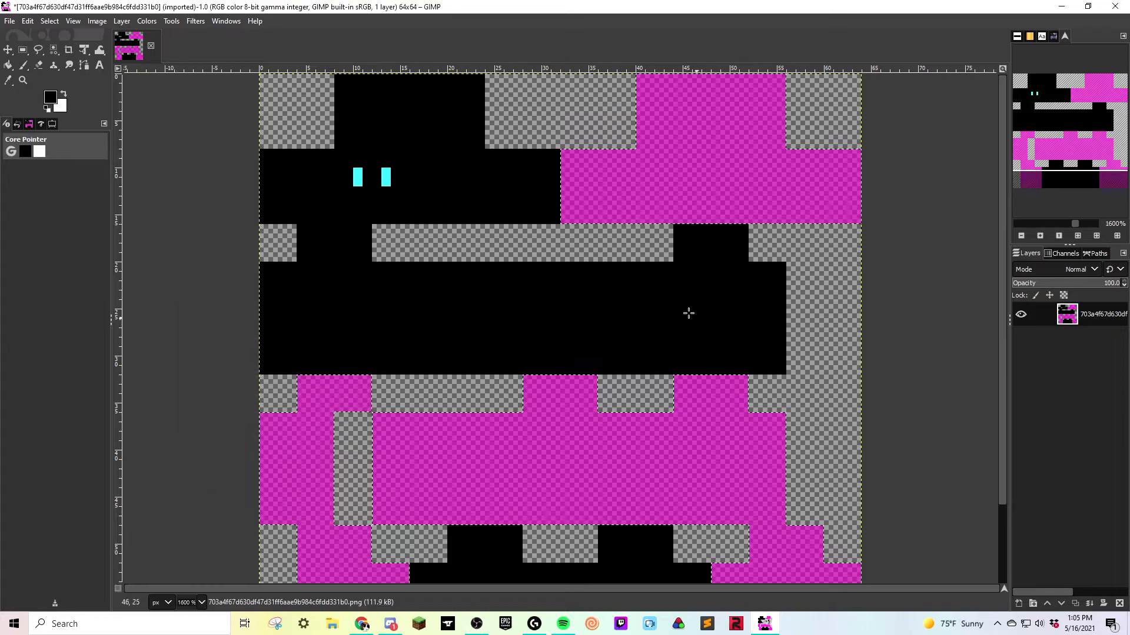
scroll(742, 488, "down", 3)
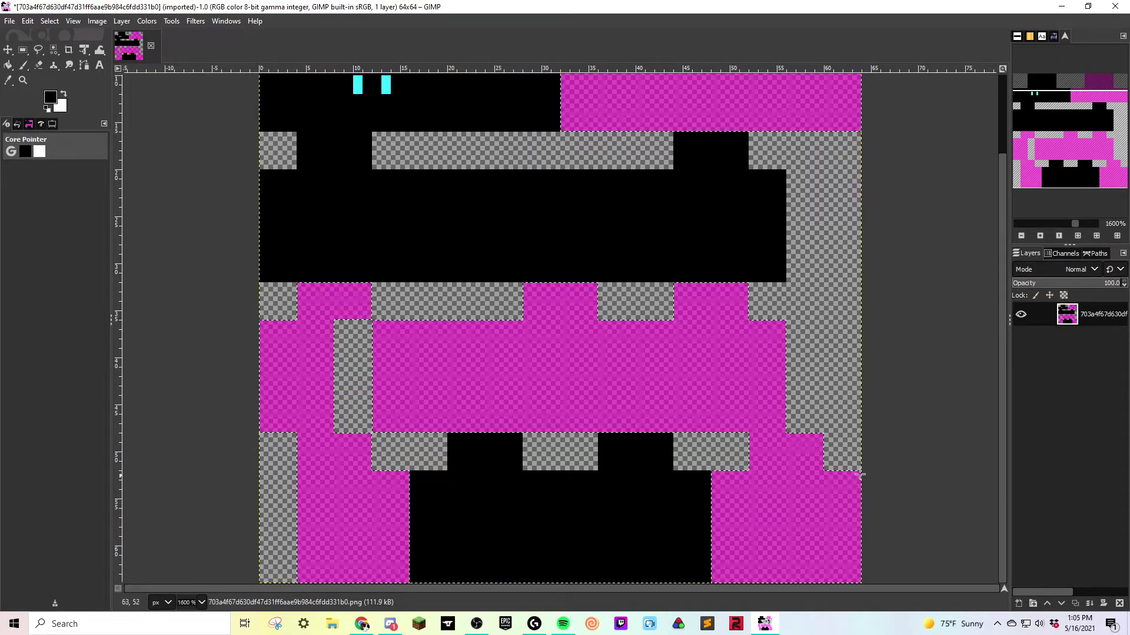
key("ctrl+shift+f")
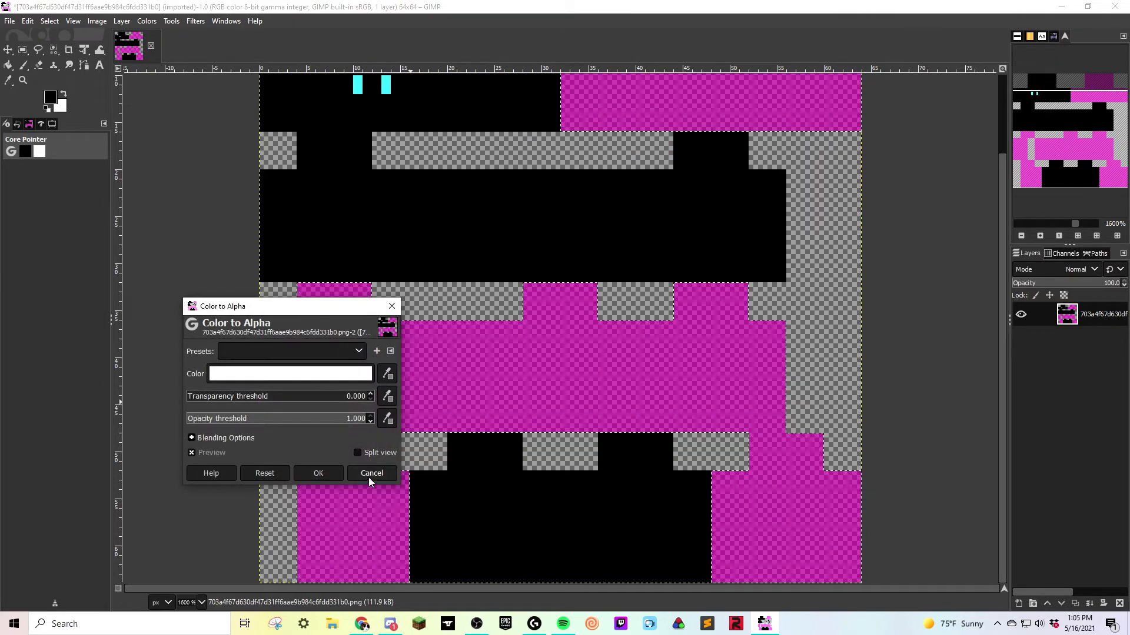
left_click(371, 475)
scroll(667, 218, "up", 3)
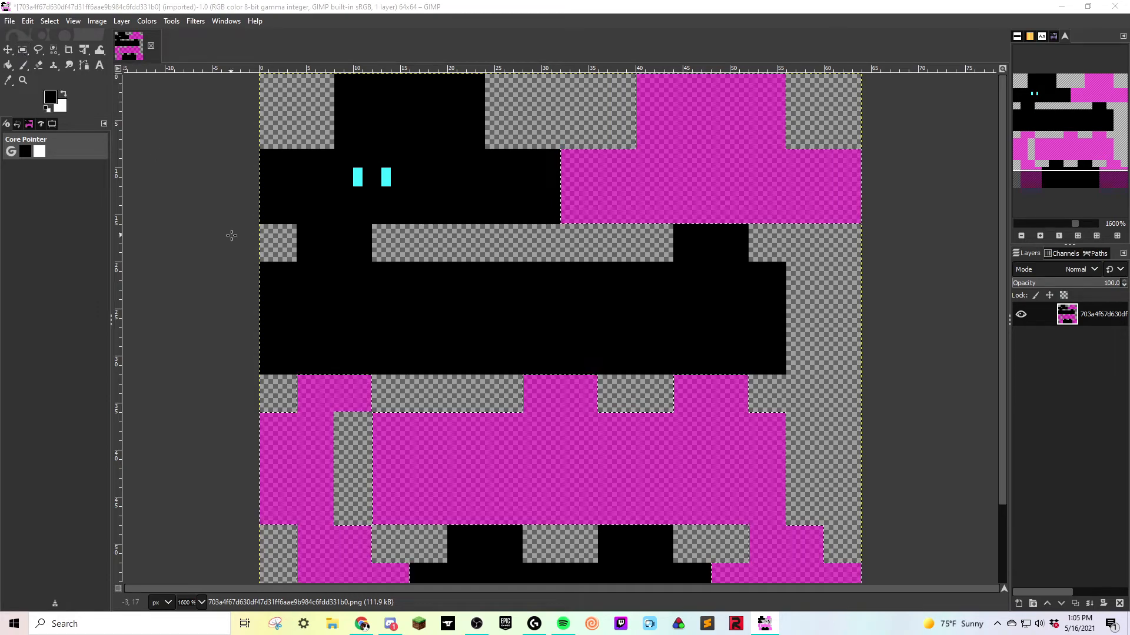
Step: Export the skin texture to the Downloads folder as transparentskin.png with the default PNG options
left_click(9, 22)
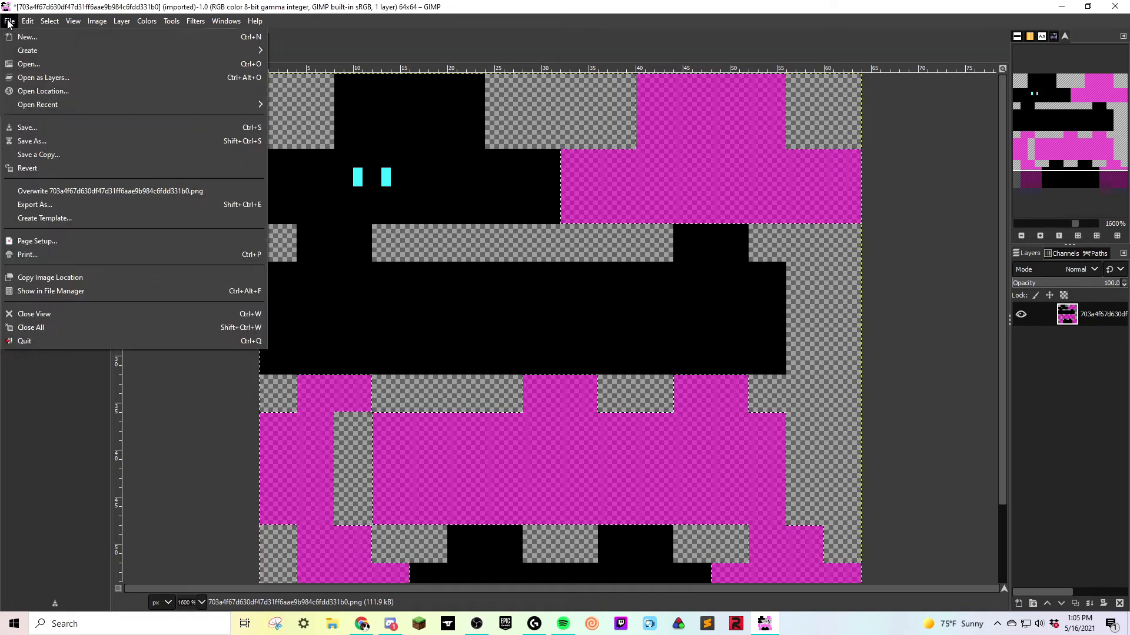
left_click(202, 206)
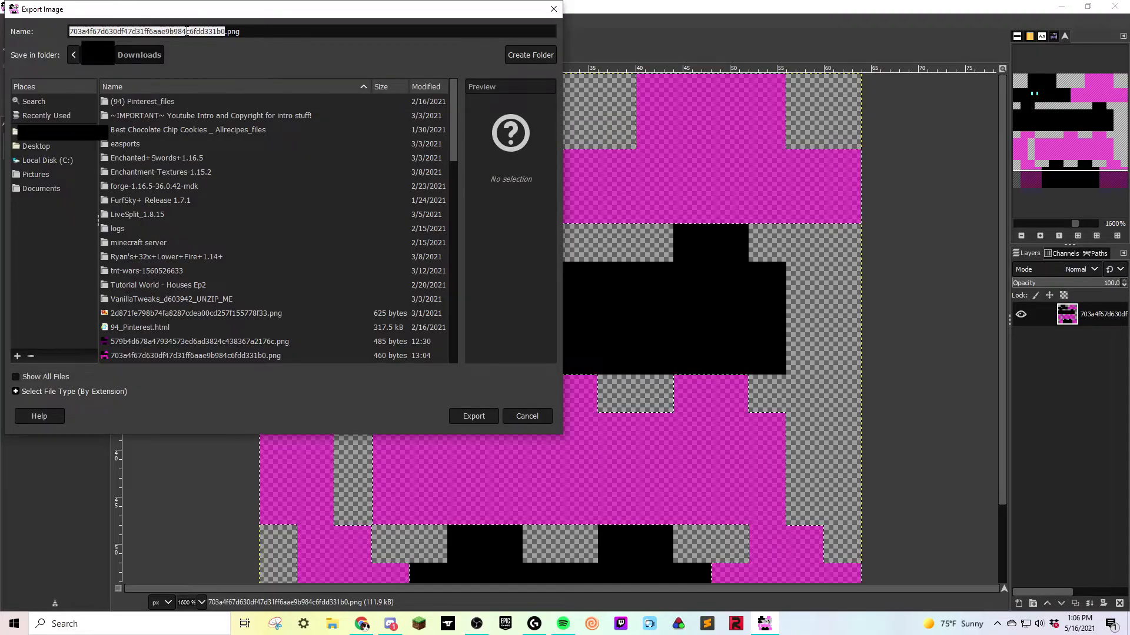
type("transpar")
key("BackSpace")
type("skin")
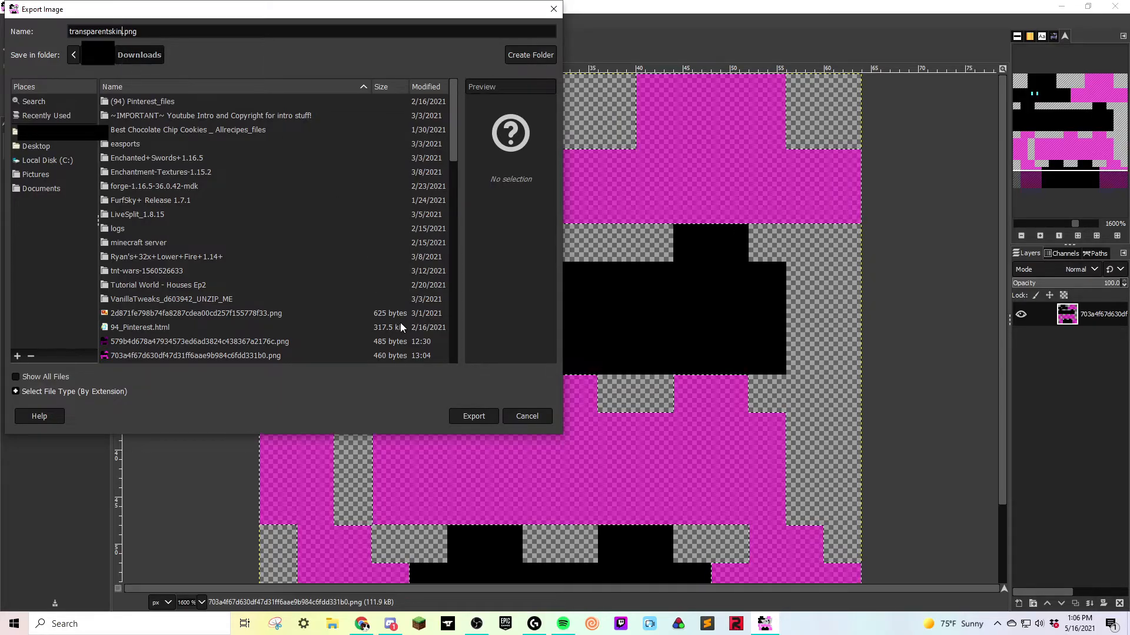
left_click(476, 416)
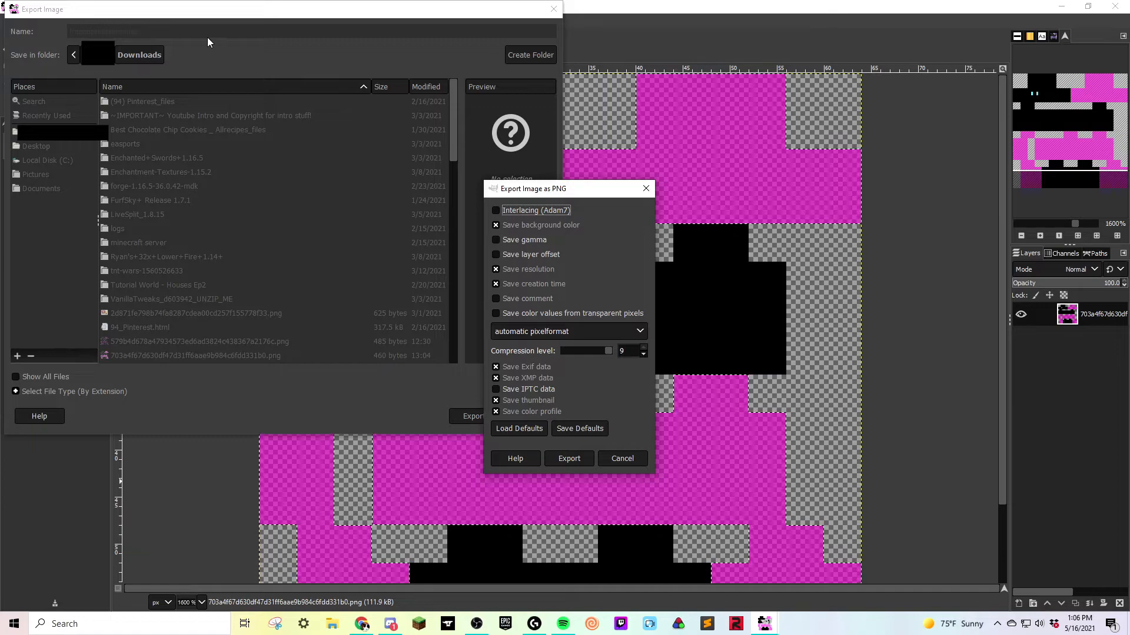
left_click(577, 458)
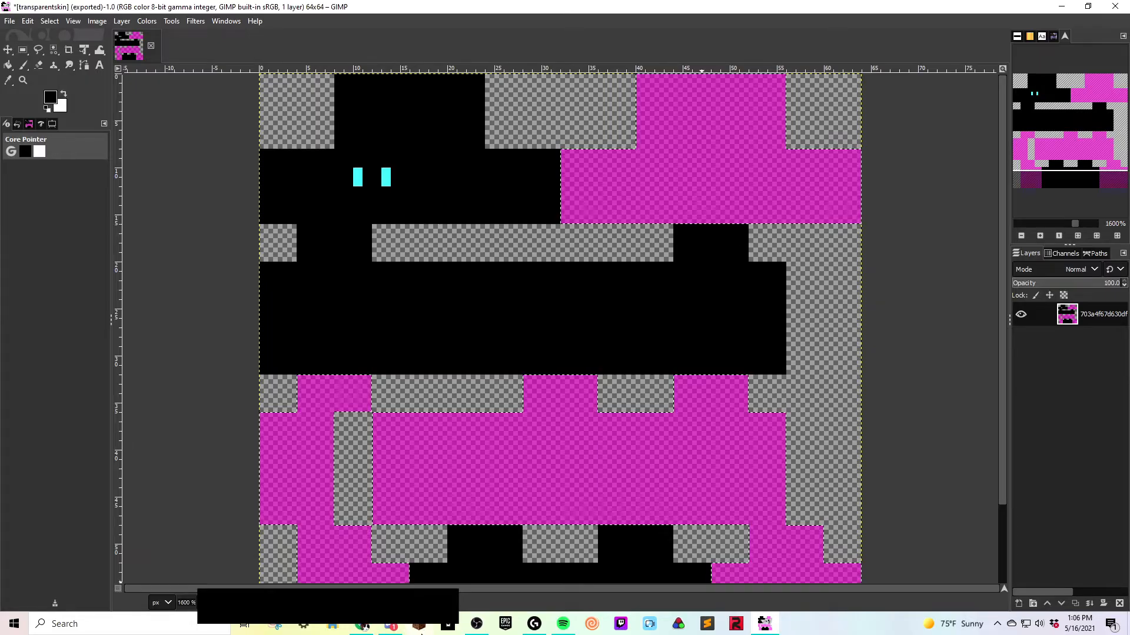
Step: Switch to the Minecraft Launcher and add a new skin from transparentskin.png in the Downloads folder
left_click(419, 624)
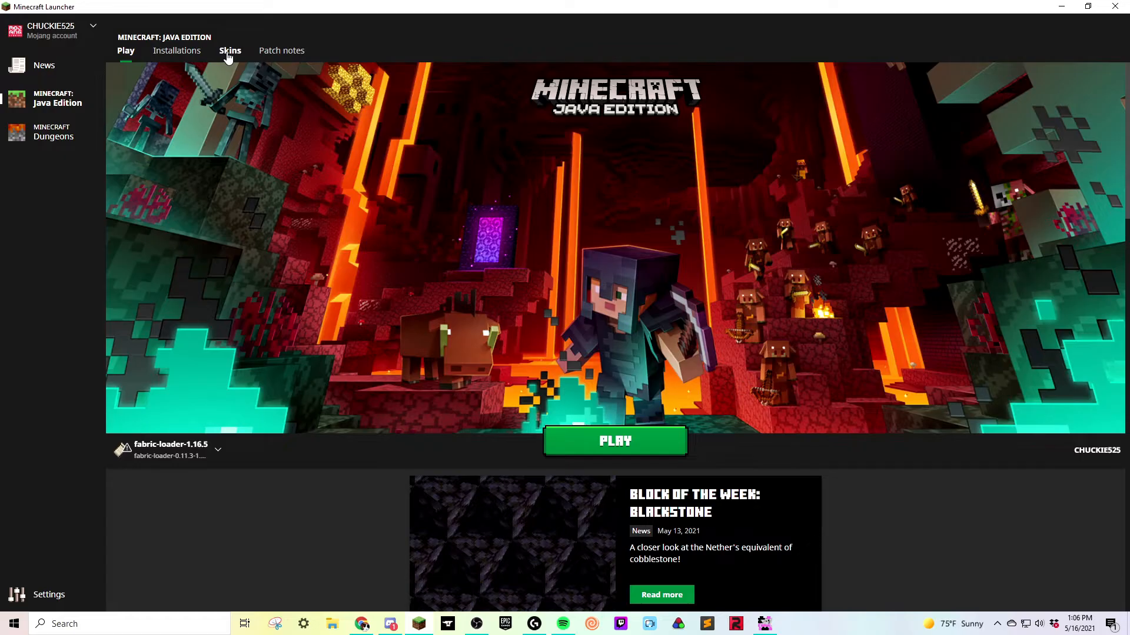
left_click(228, 54)
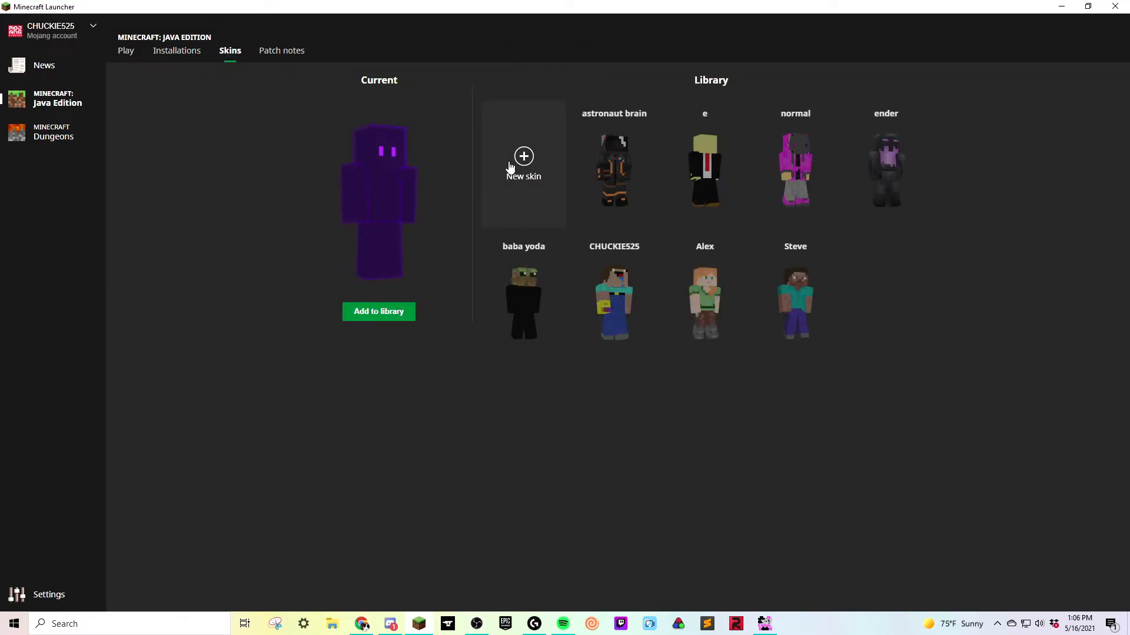
left_click(509, 167)
left_click(512, 169)
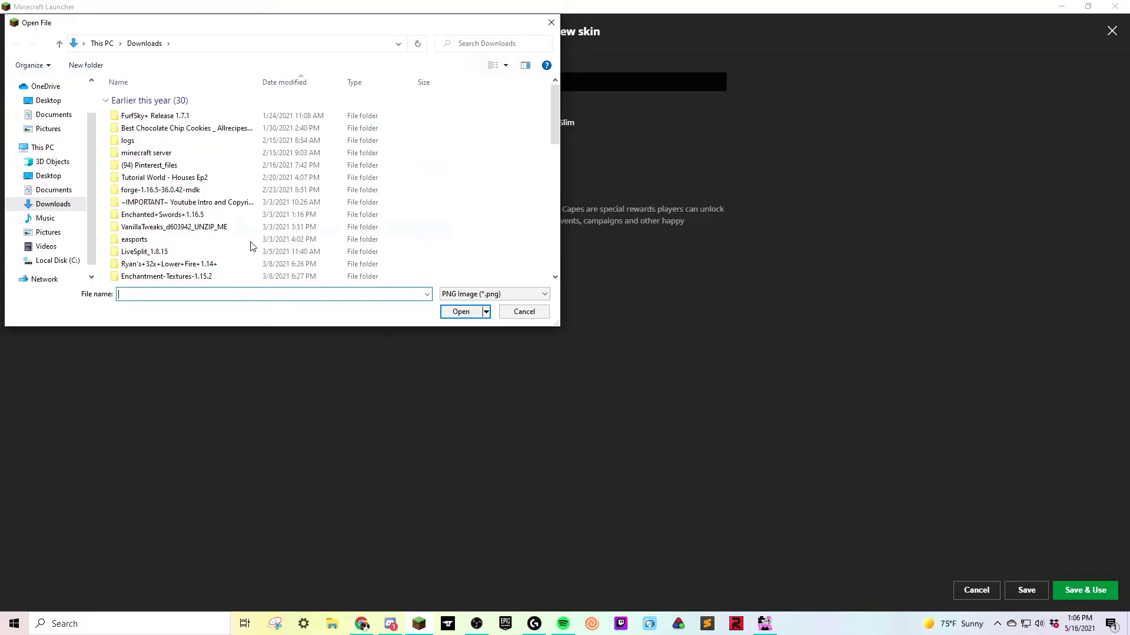
scroll(252, 246, "down", 10)
left_click(269, 275)
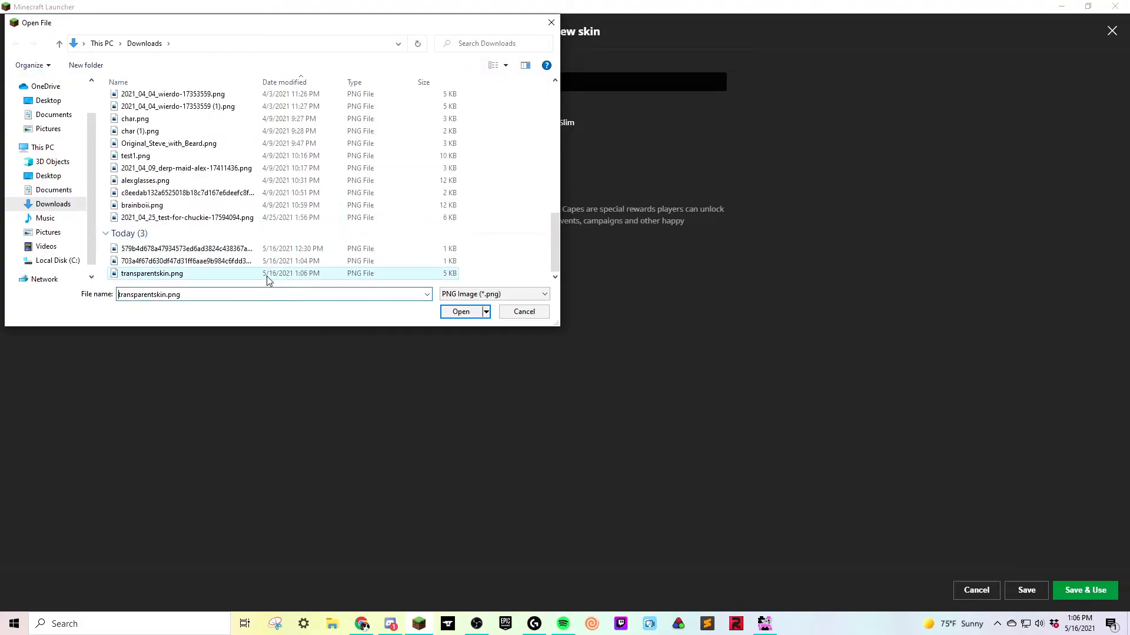
left_click(458, 313)
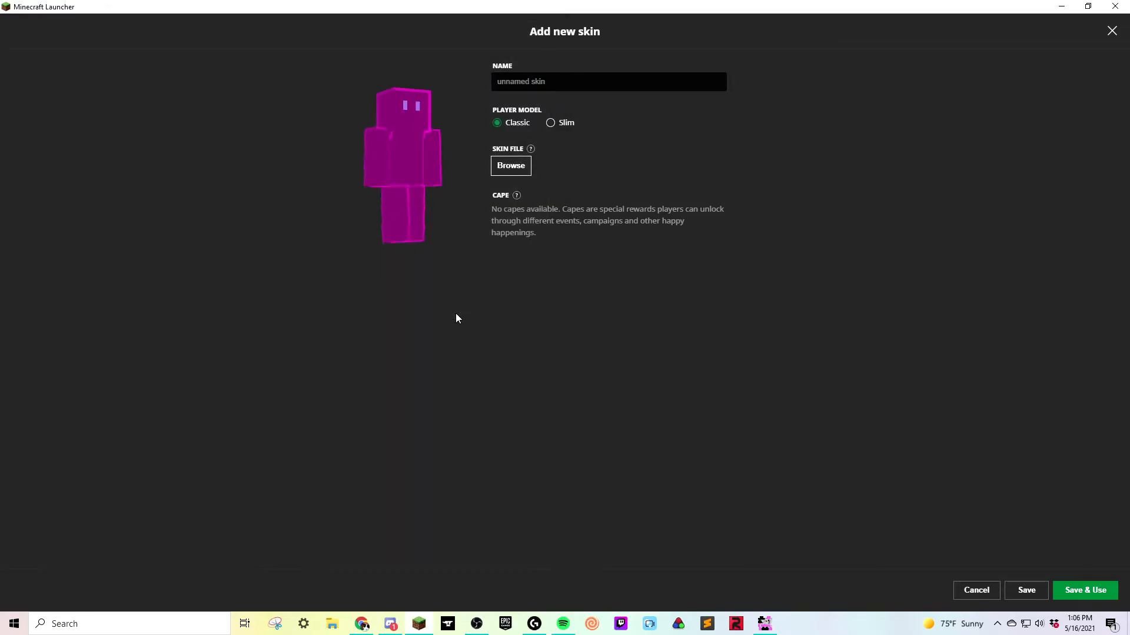
Step: Save the unnamed skin as the one in use and launch Minecraft: Java Edition
left_click_drag(419, 198, 1, 180)
left_click_drag(341, 141, 382, 139)
left_click(541, 82)
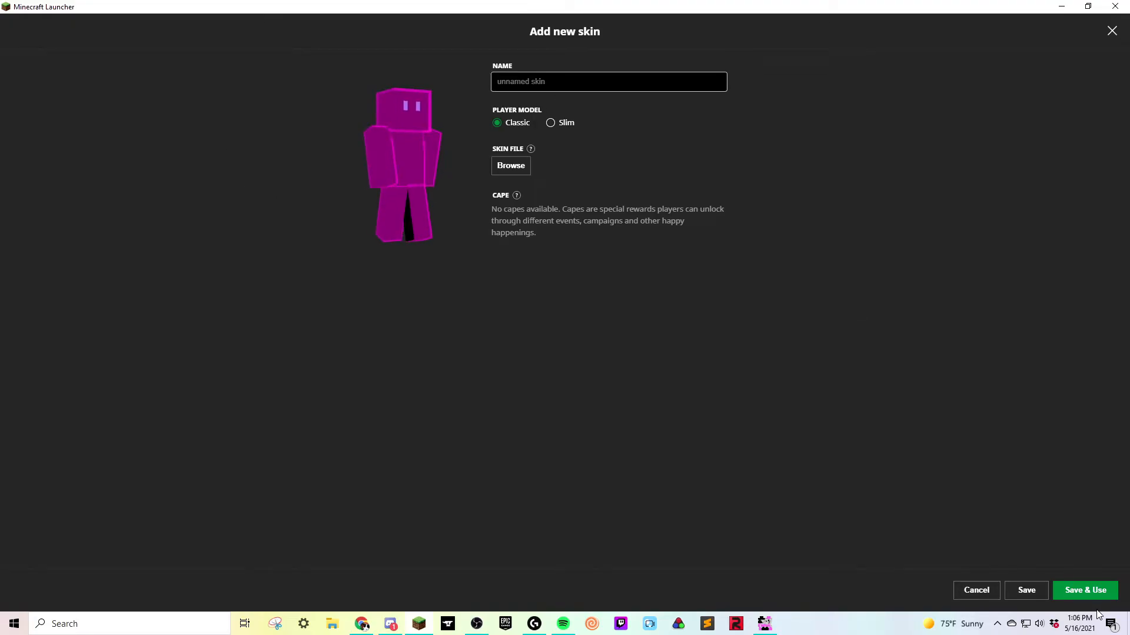
left_click(1097, 589)
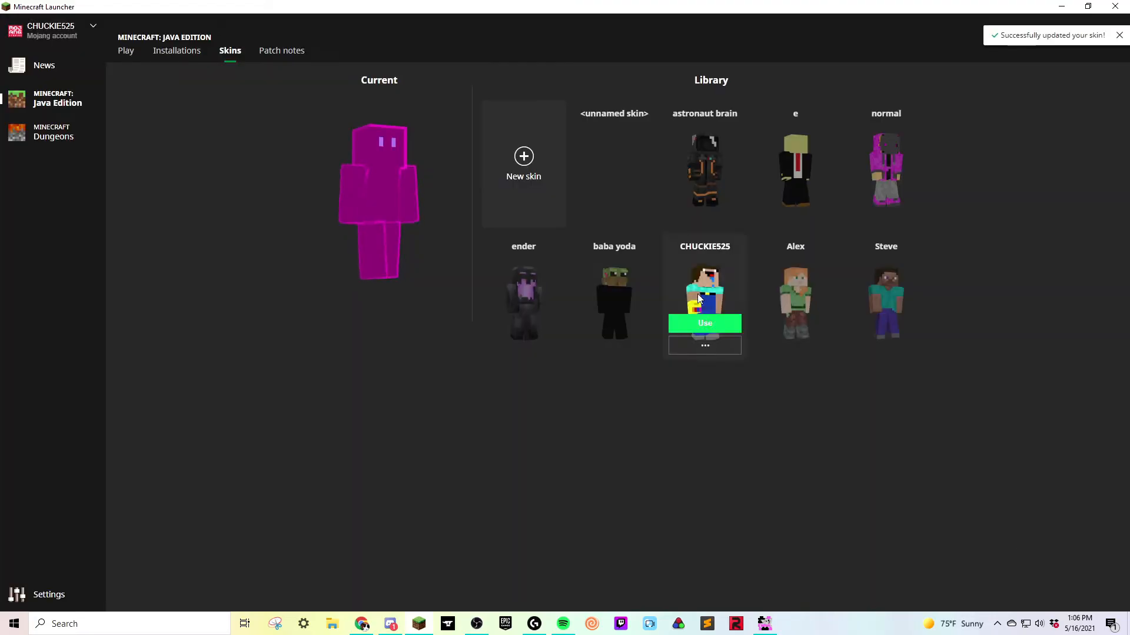
left_click(126, 50)
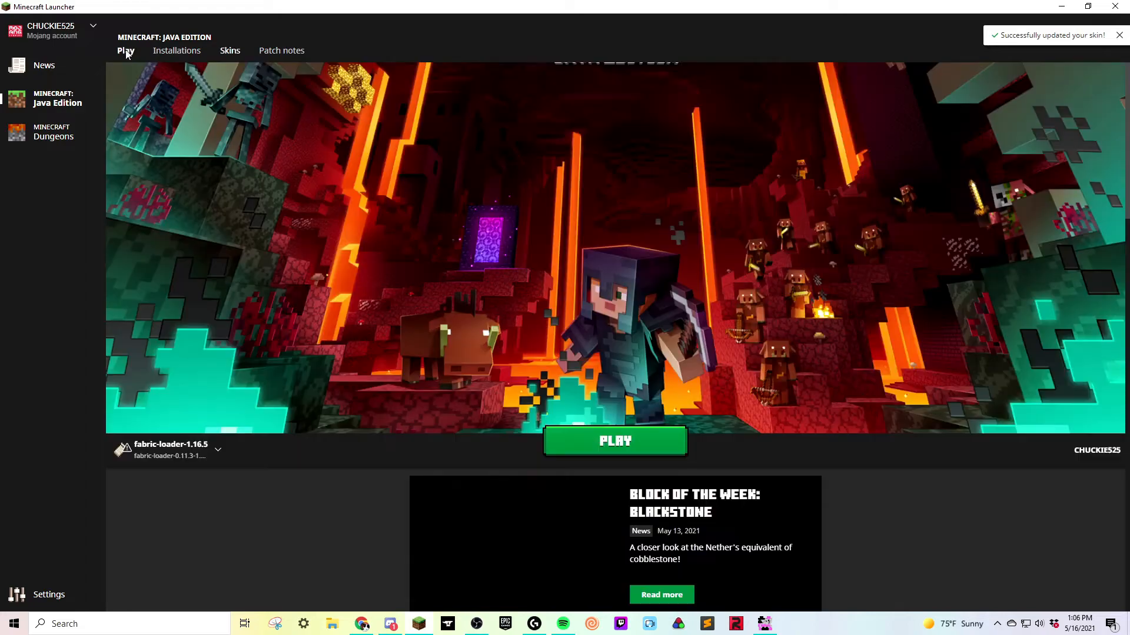
left_click(594, 450)
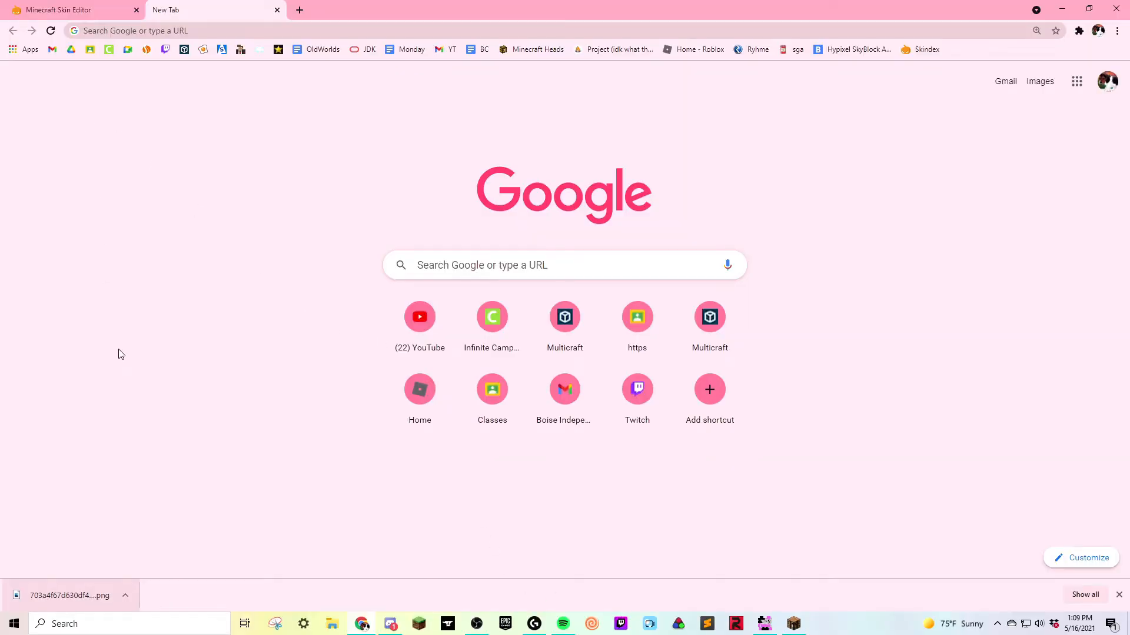
Step: Return to the Minecraft Skin Editor page in Chrome, dismissing the downloads bar and the empty new tab
left_click(1119, 595)
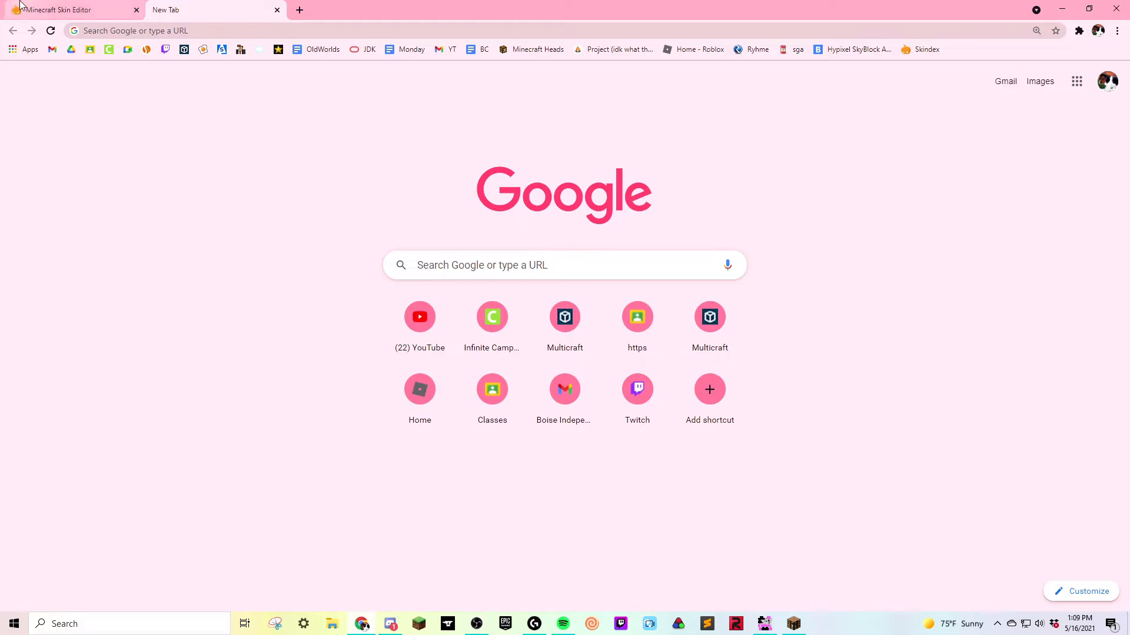
left_click(20, 4)
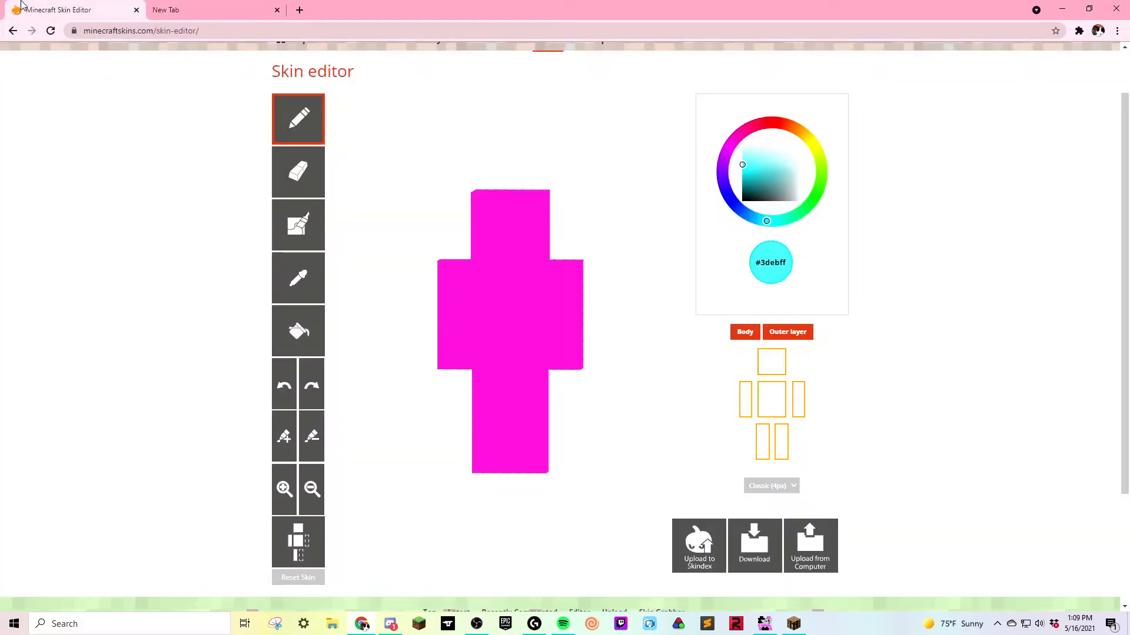
scroll(196, 108, "up", 1)
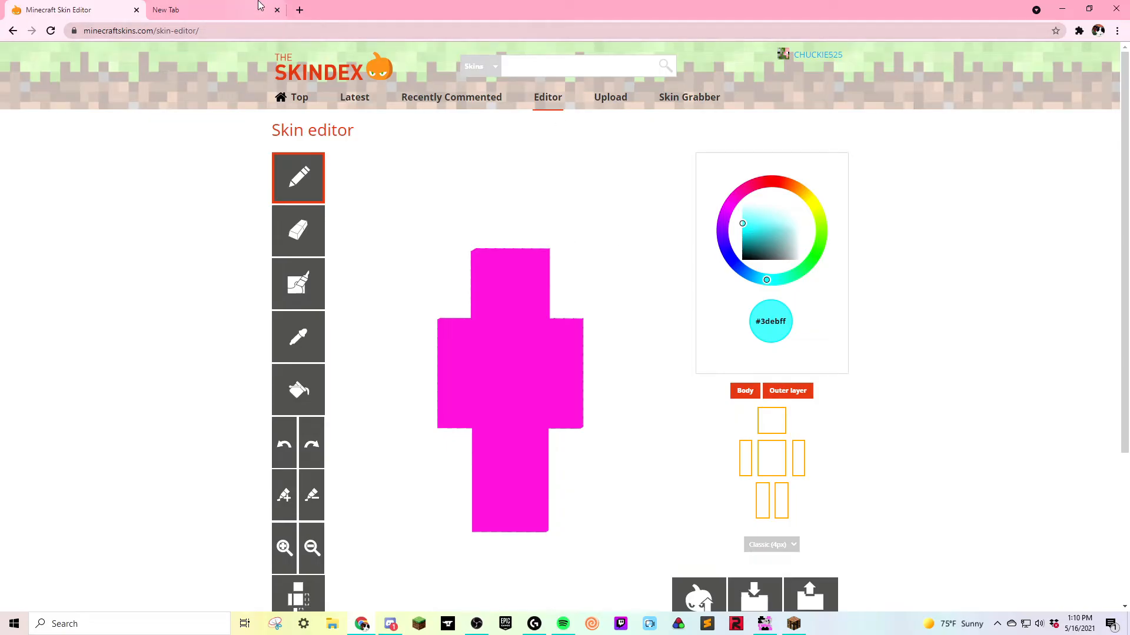
left_click(278, 10)
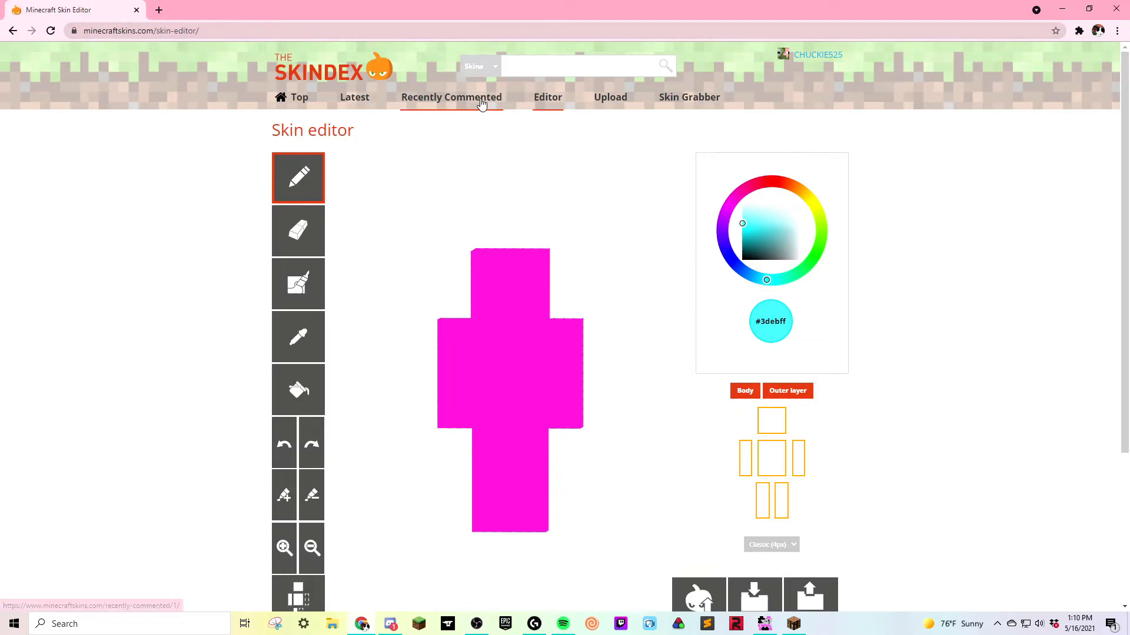
Step: Search the Skindex skins for "astronaught"
left_click(477, 70)
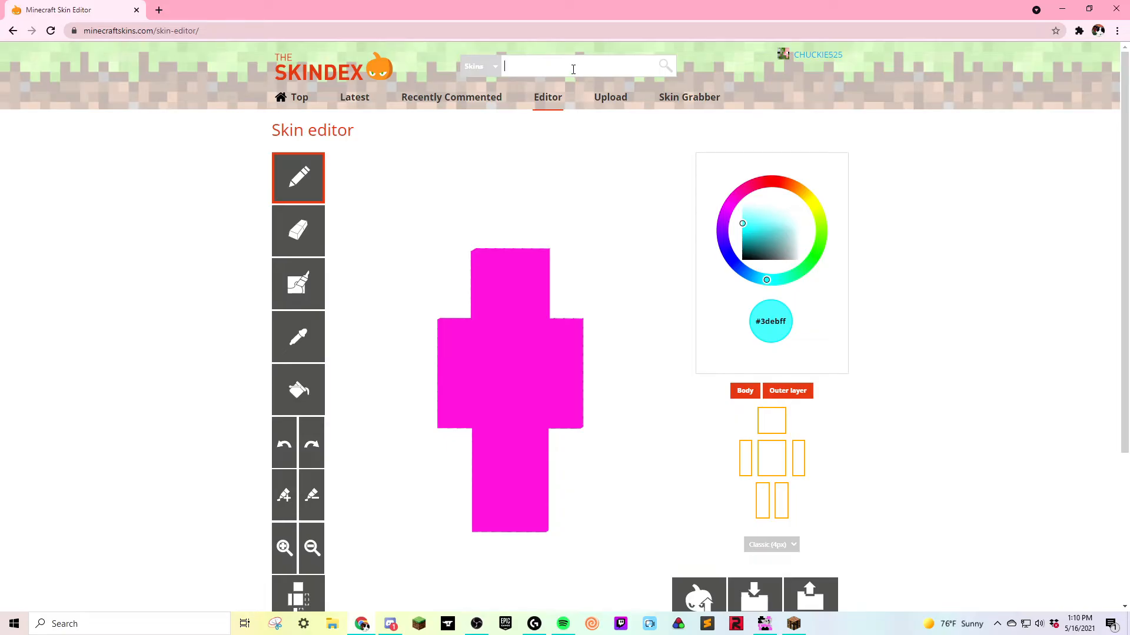
type("astro")
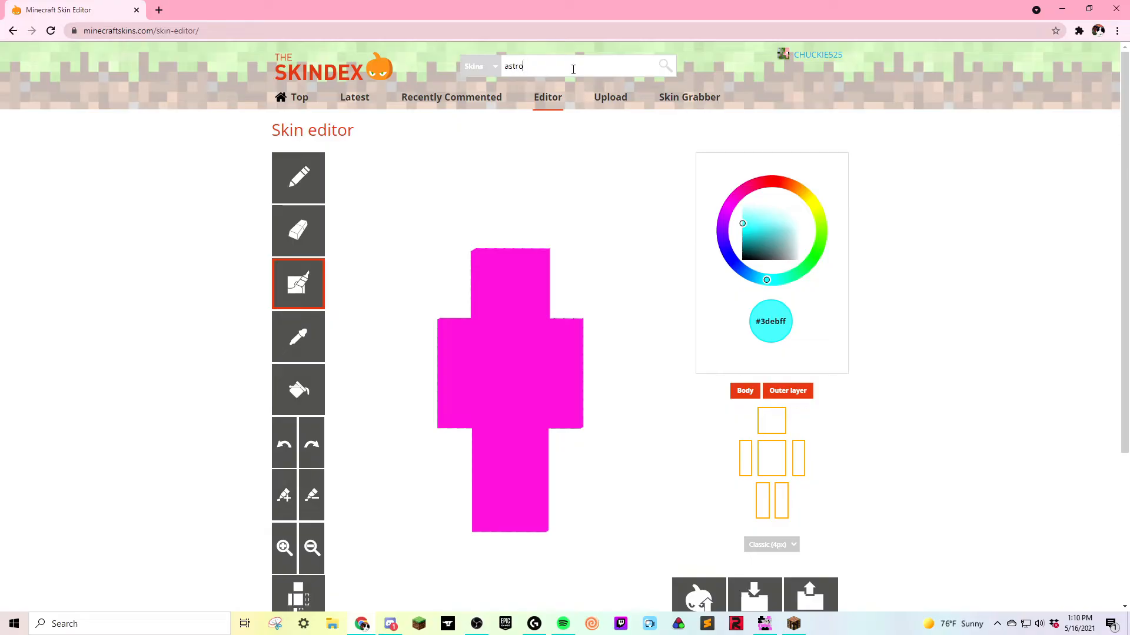
type("naught")
key("Return")
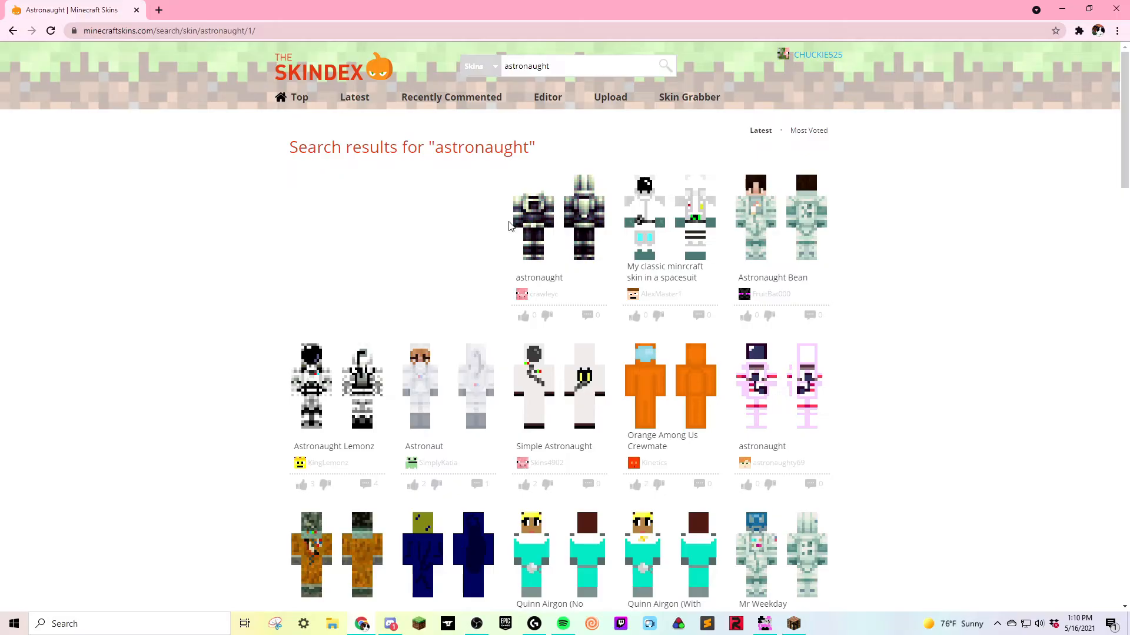
Step: Open the "among us/ astronaught suit" skin from the search results and load it into the skin editor
scroll(468, 238, "down", 3)
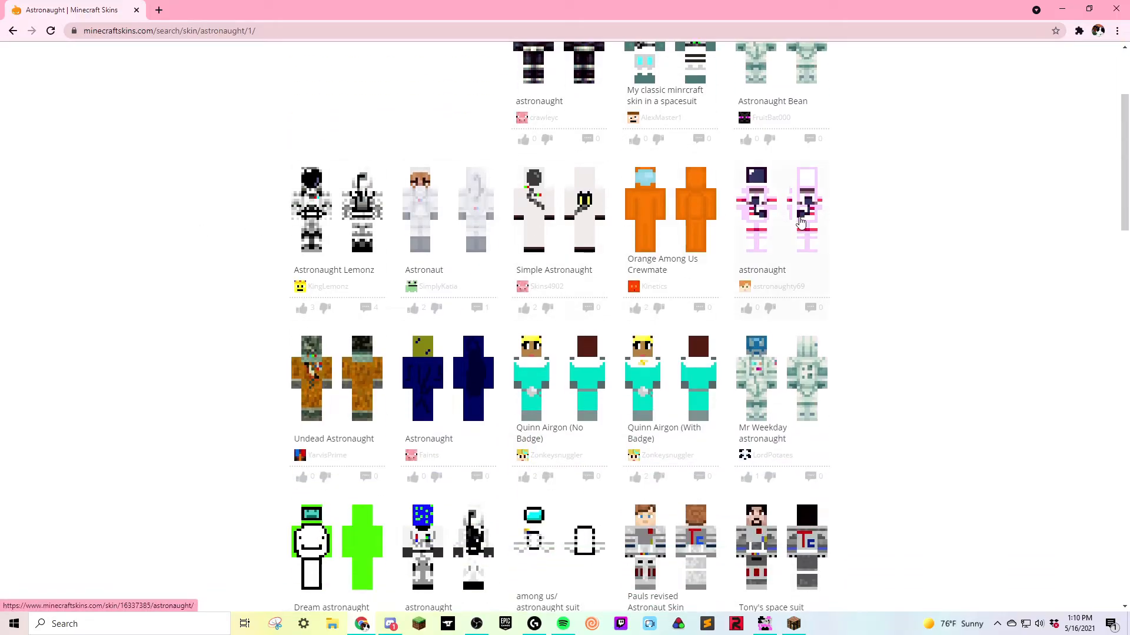
scroll(453, 250, "down", 2)
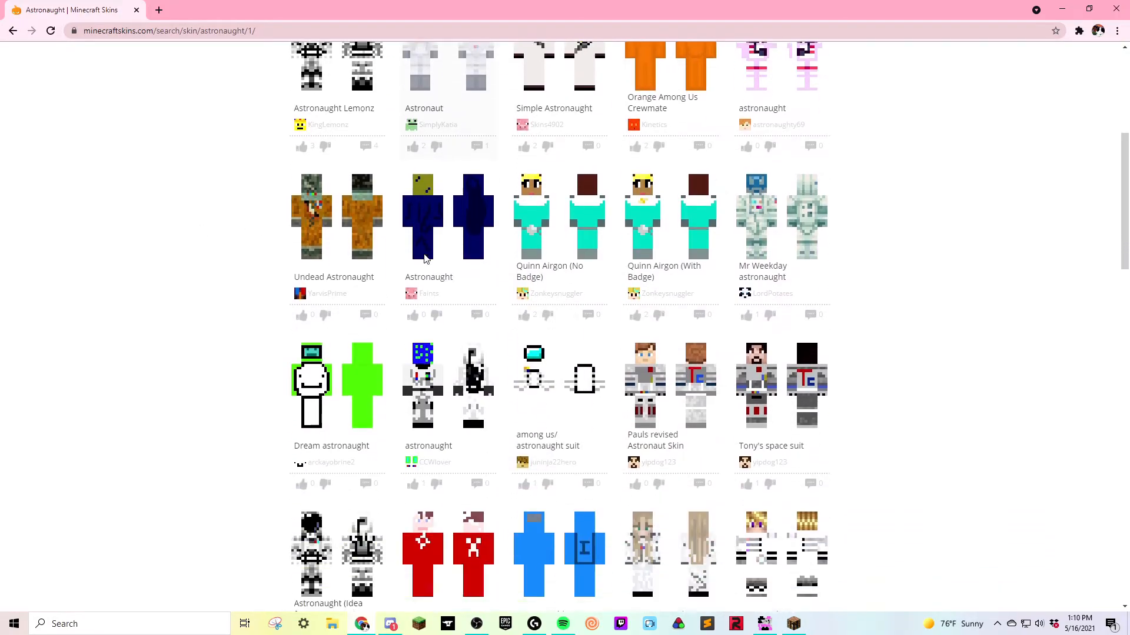
scroll(424, 259, "up", 1)
left_click(541, 471)
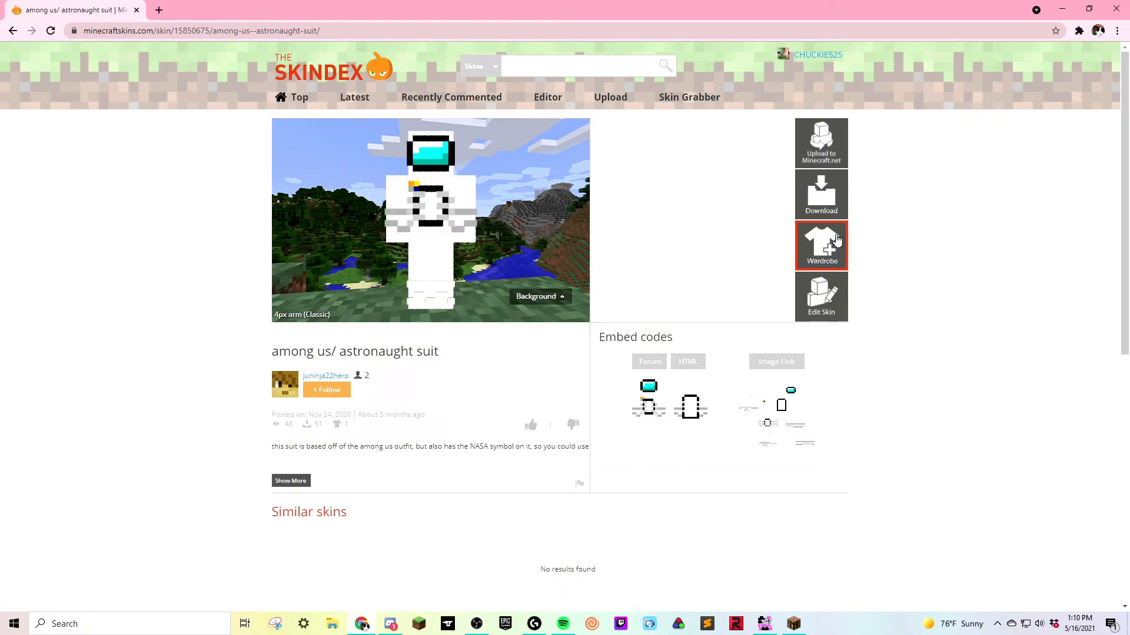
left_click(830, 303)
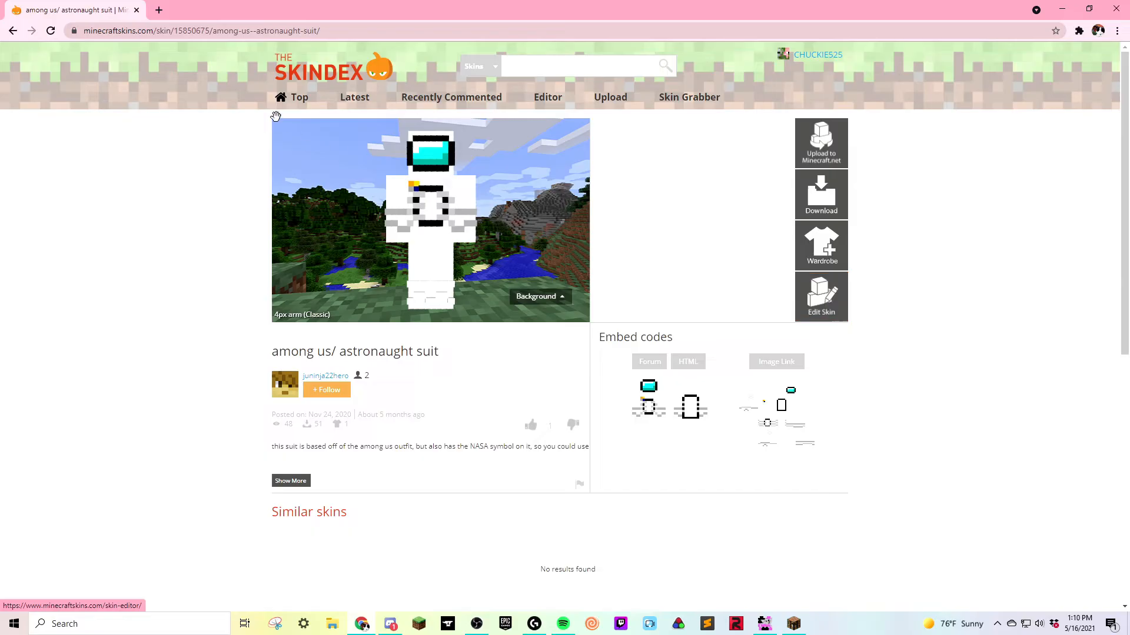
left_click_drag(626, 328, 666, 342)
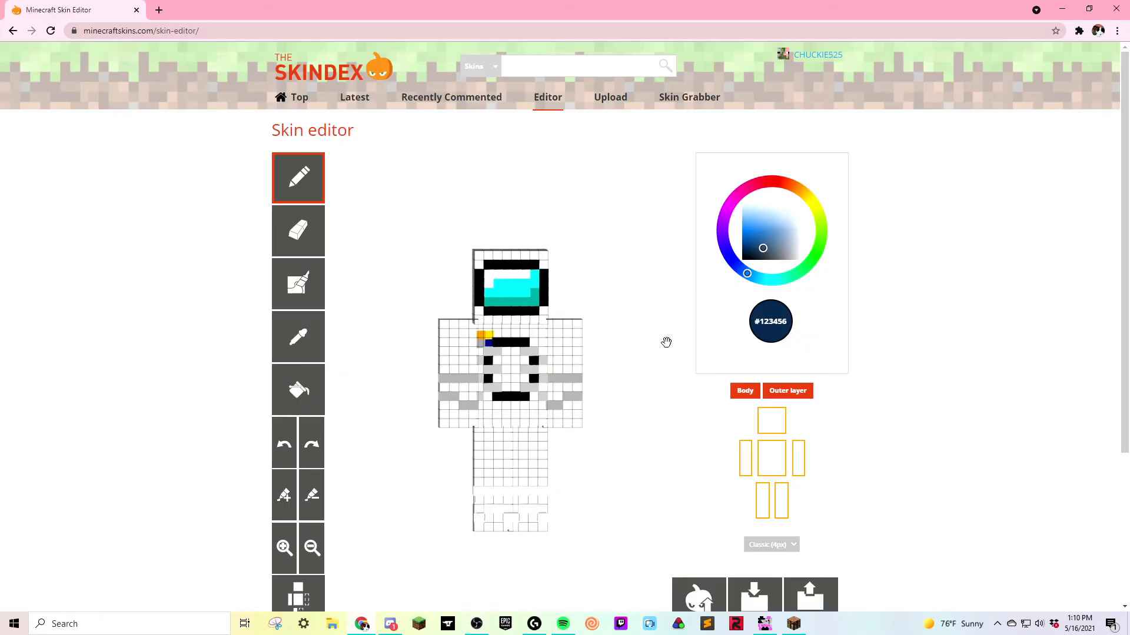
Step: Inspect the astronaut skin with its outer layer toggled off and on, and leave the outer layer hidden
left_click(800, 395)
left_click(799, 396)
left_click_drag(594, 362, 610, 323)
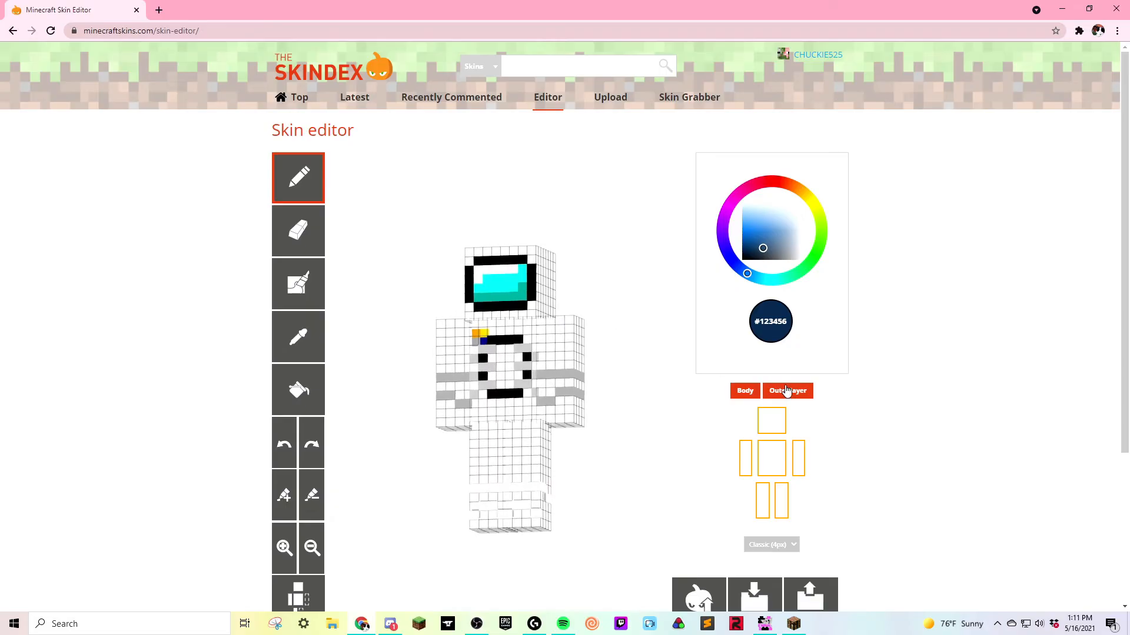
left_click(789, 391)
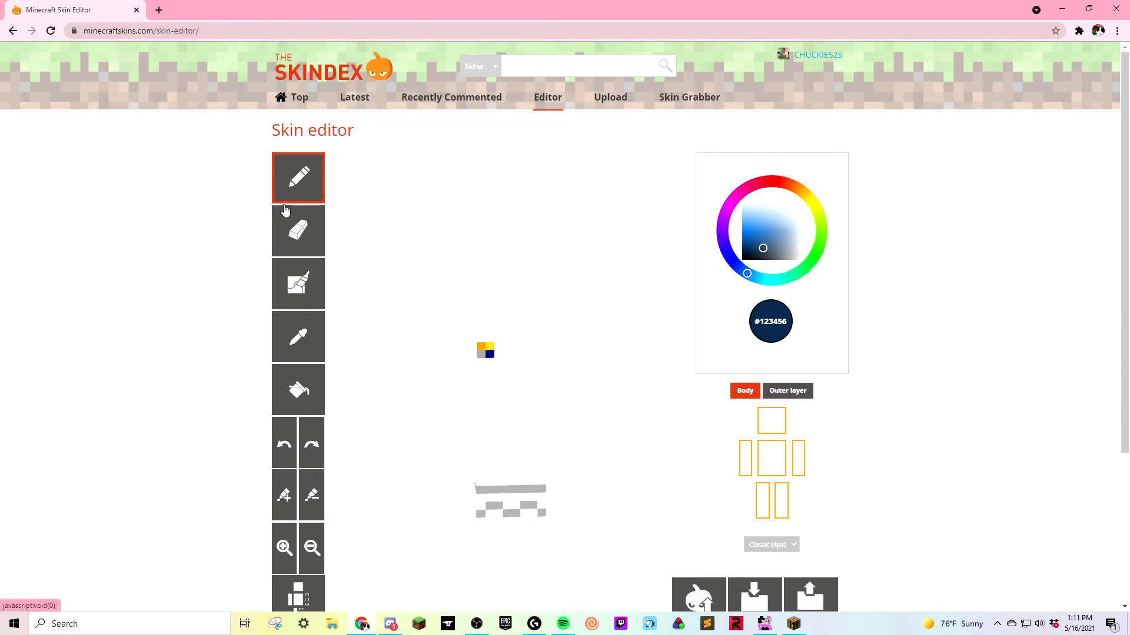
Step: Paint a black smiley face on the front of the head's body layer and show the outer layer again
left_click_drag(763, 247, 654, 263)
left_click(498, 287)
left_click(523, 289)
mouse_move(531, 338)
left_mouse_down()
mouse_move(638, 315)
mouse_move(652, 295)
left_mouse_up()
left_click(503, 293)
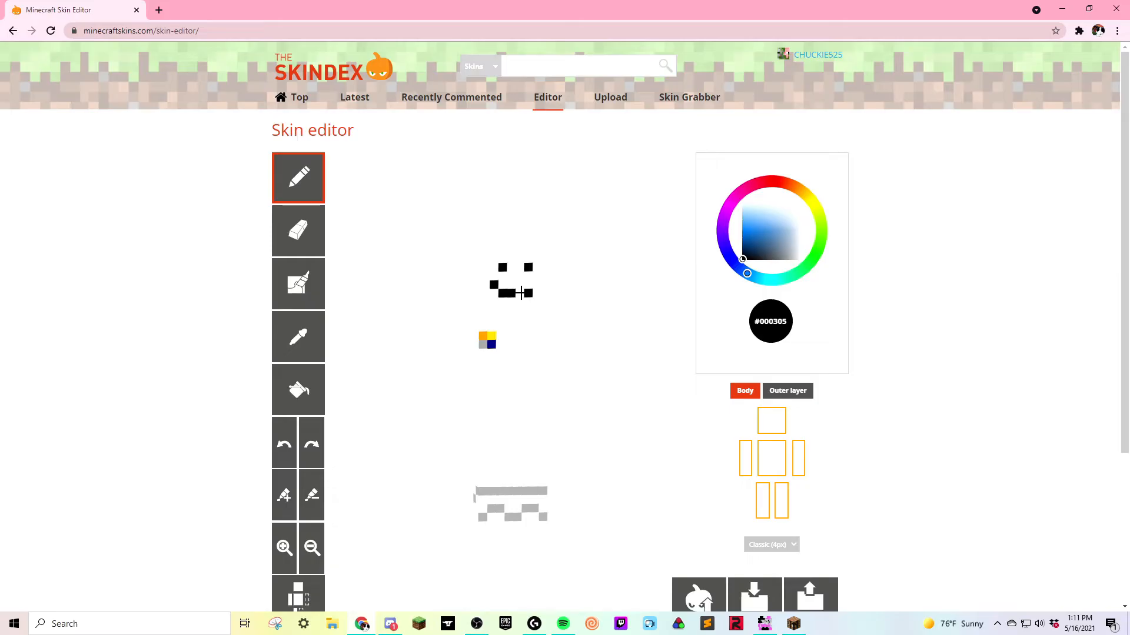
left_click_drag(608, 293, 552, 290)
left_click(789, 390)
left_click_drag(623, 359, 348, 355)
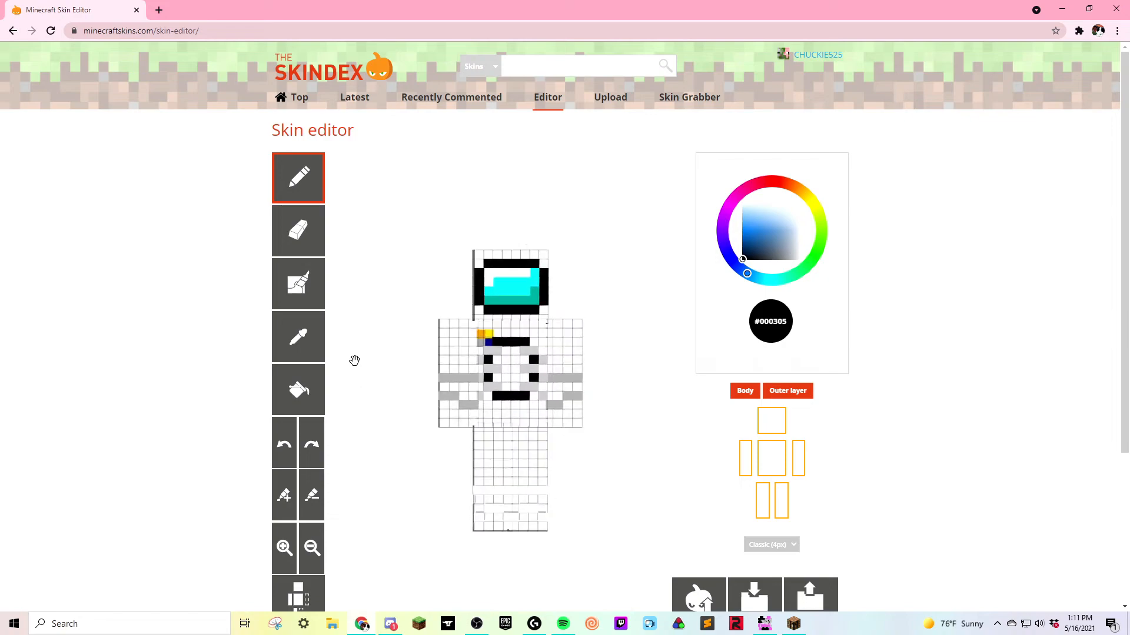
Step: Download the edited astronaut skin as a PNG and open the downloaded file in GIMP
scroll(680, 434, "down", 3)
left_click(776, 434)
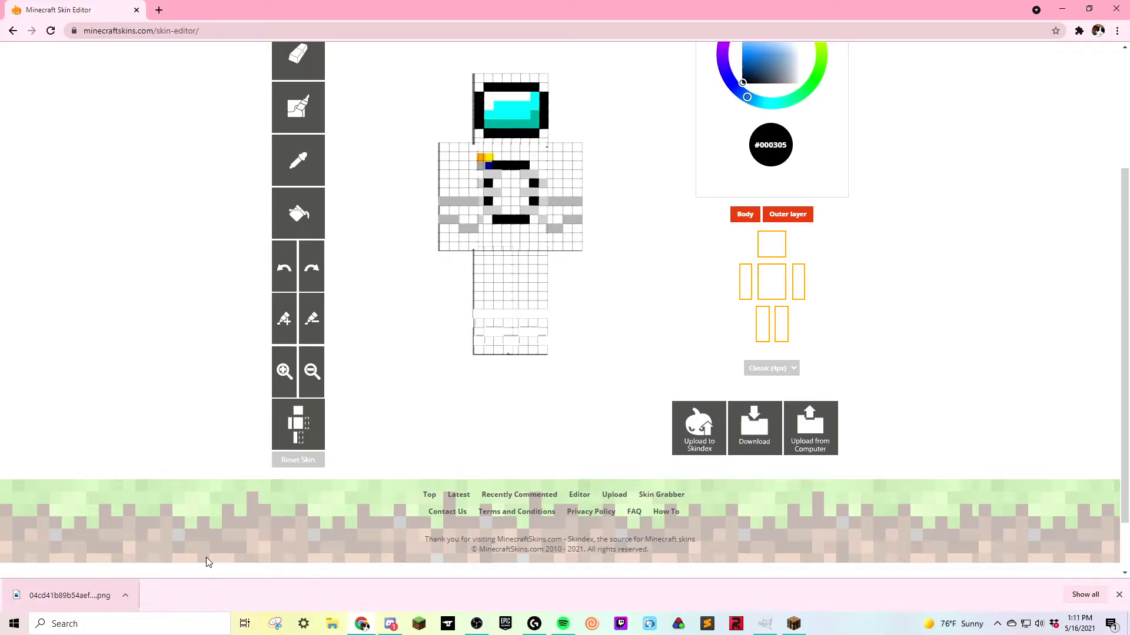
left_click(67, 601)
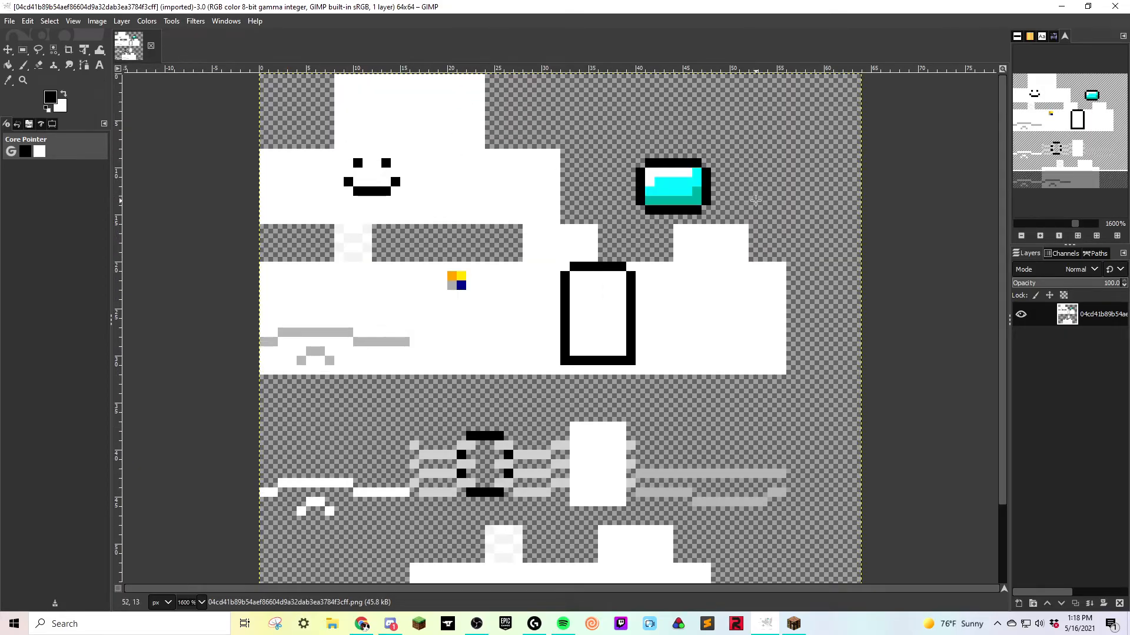
Step: Set up the Eraser with the 1. Pixel brush, size 1.00 and hardness 100
scroll(745, 219, "down", 3)
scroll(742, 225, "up", 3)
scroll(736, 239, "down", 3)
scroll(733, 239, "up", 3)
left_click(39, 68)
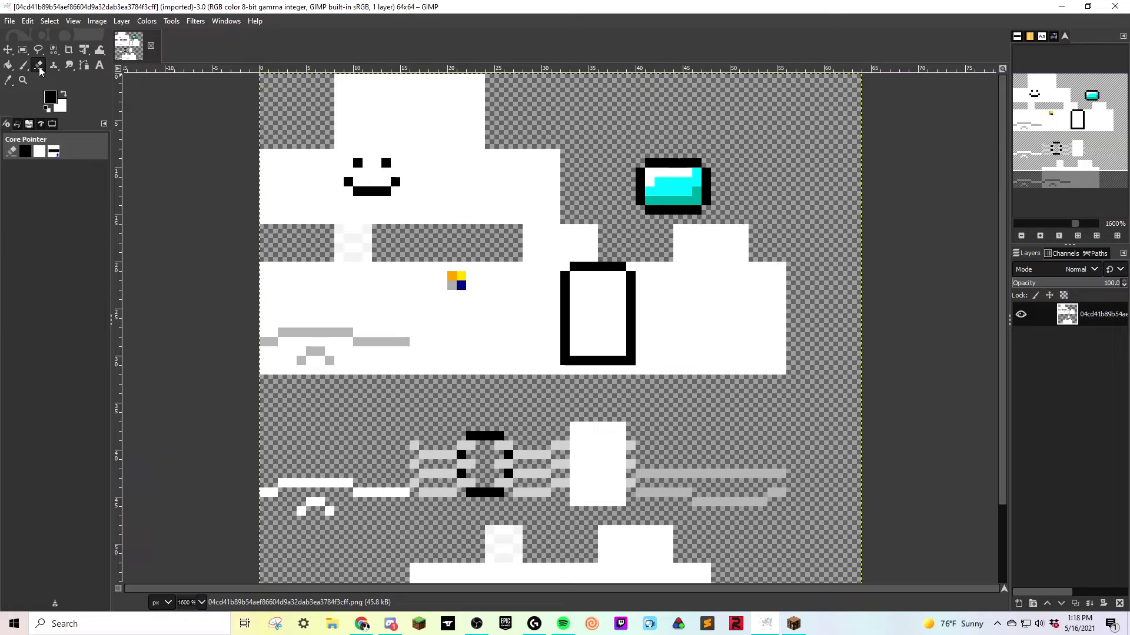
left_click(17, 123)
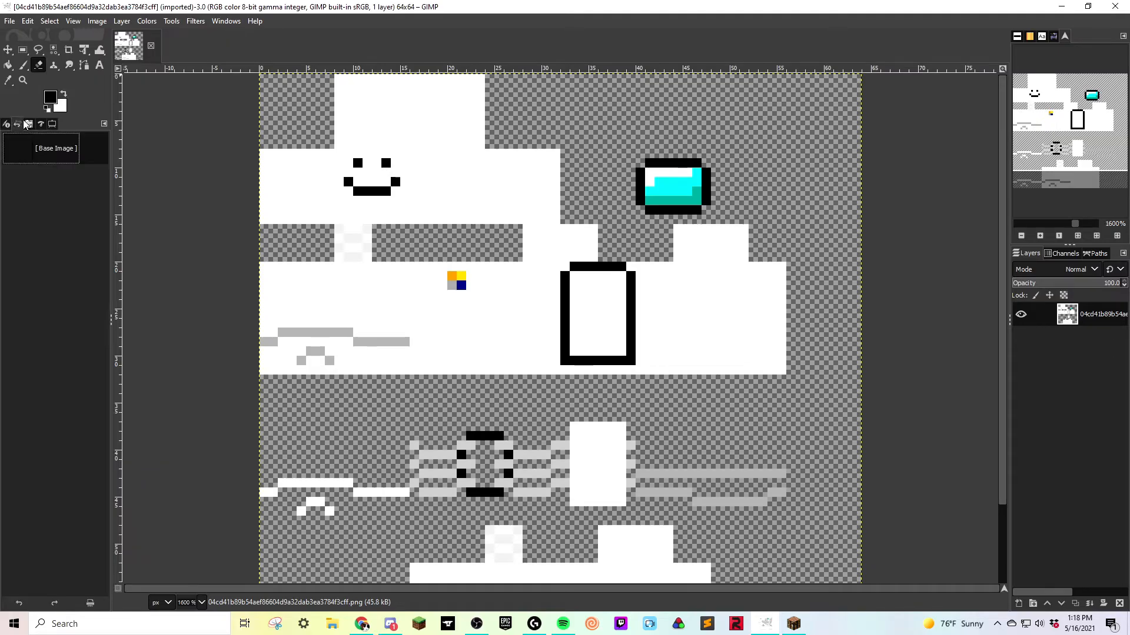
left_click(29, 124)
left_click(41, 125)
left_click(52, 124)
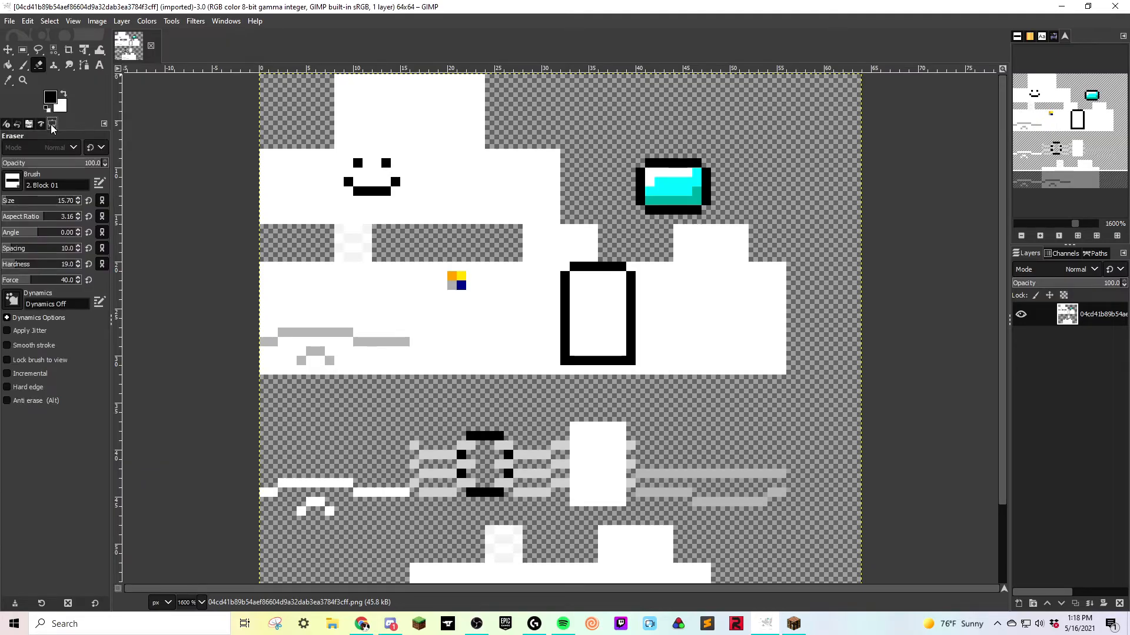
left_click(10, 202)
left_click(12, 181)
left_click(40, 201)
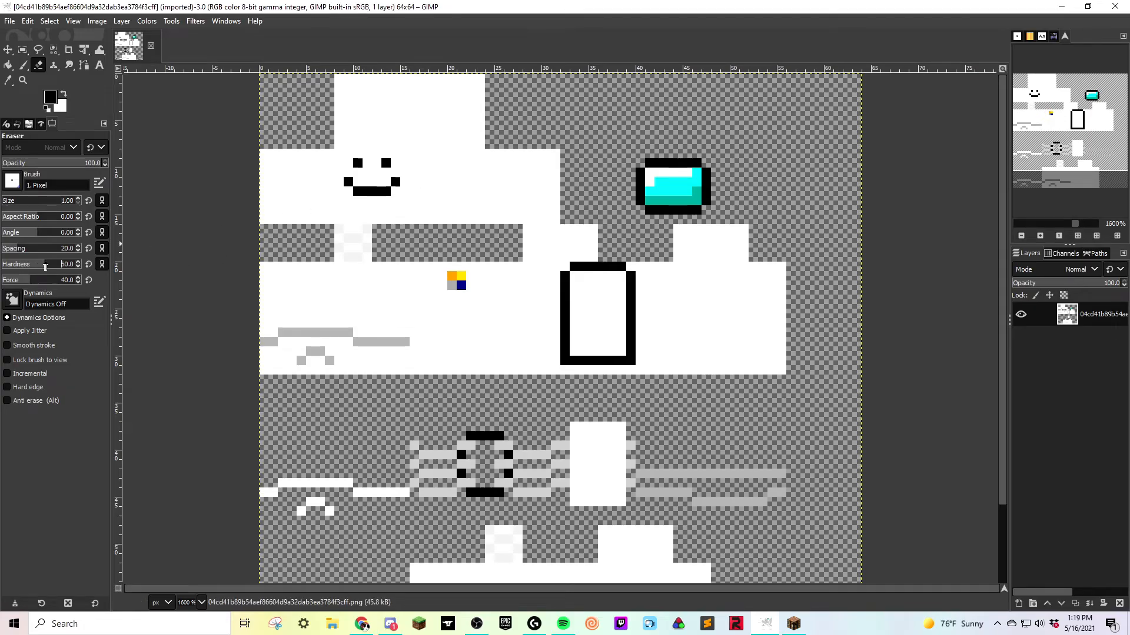
Step: Undo a first eraser stroke on the helmet visor and partly erase the visor's white and cyan pixels to semi-transparency
left_click(653, 173)
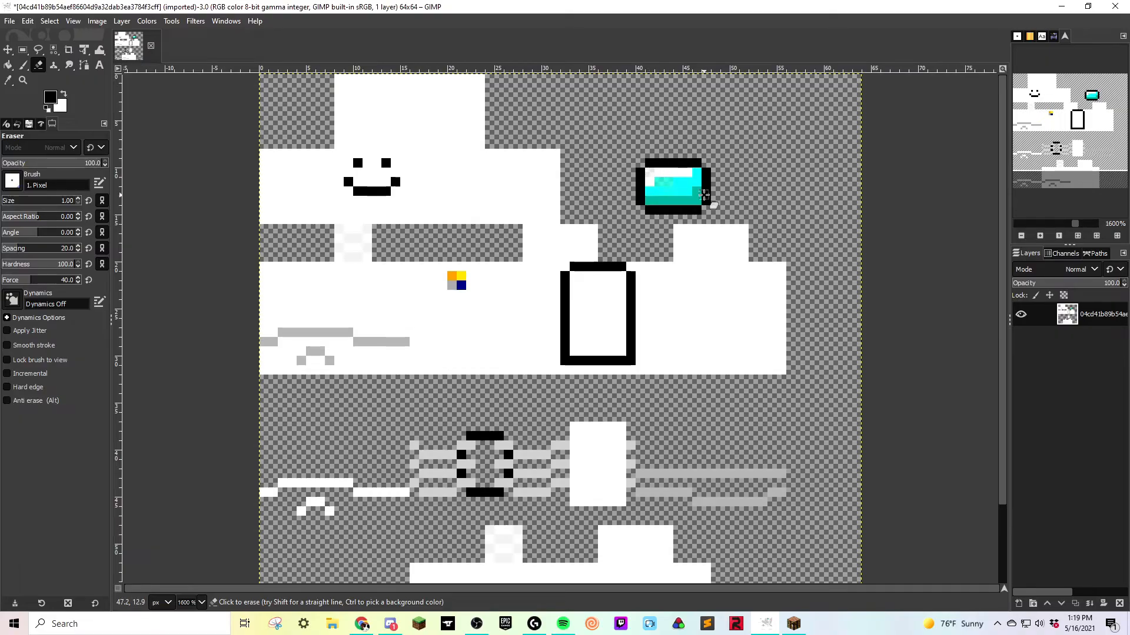
key("ctrl+z")
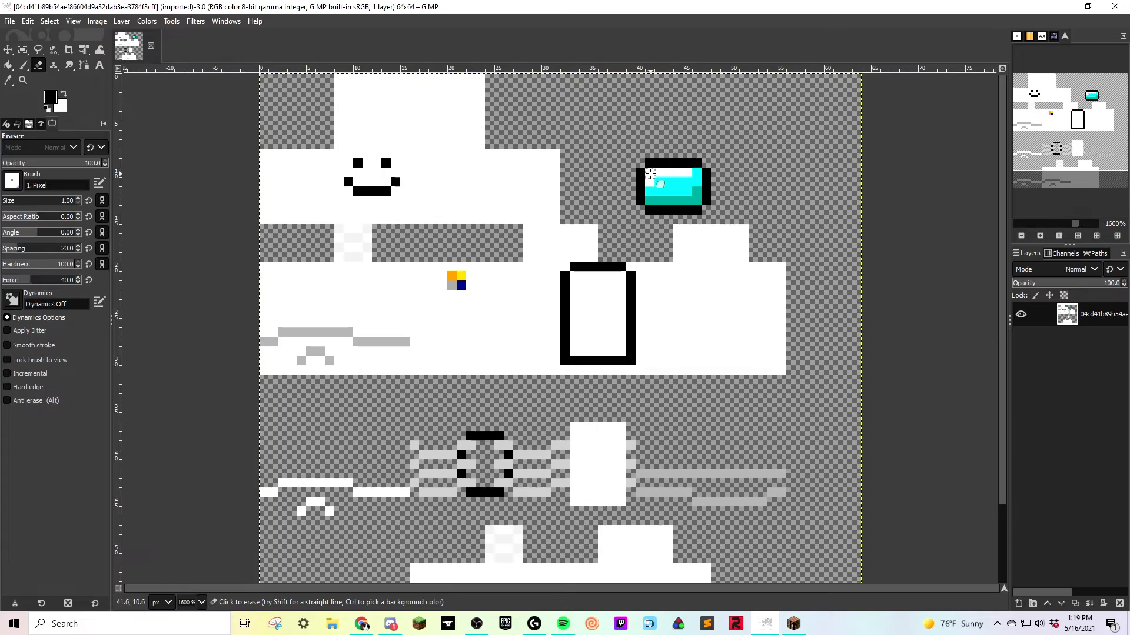
left_click(650, 174)
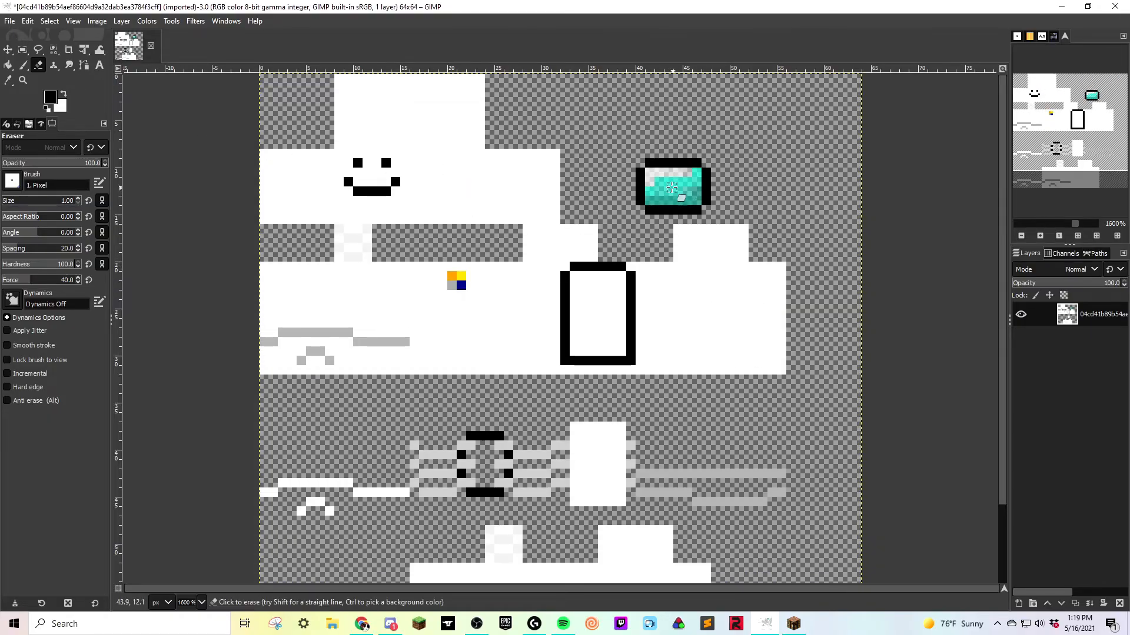
Step: Export the image to the Downloads folder as transparentskin2.png with the default PNG options
left_click(9, 22)
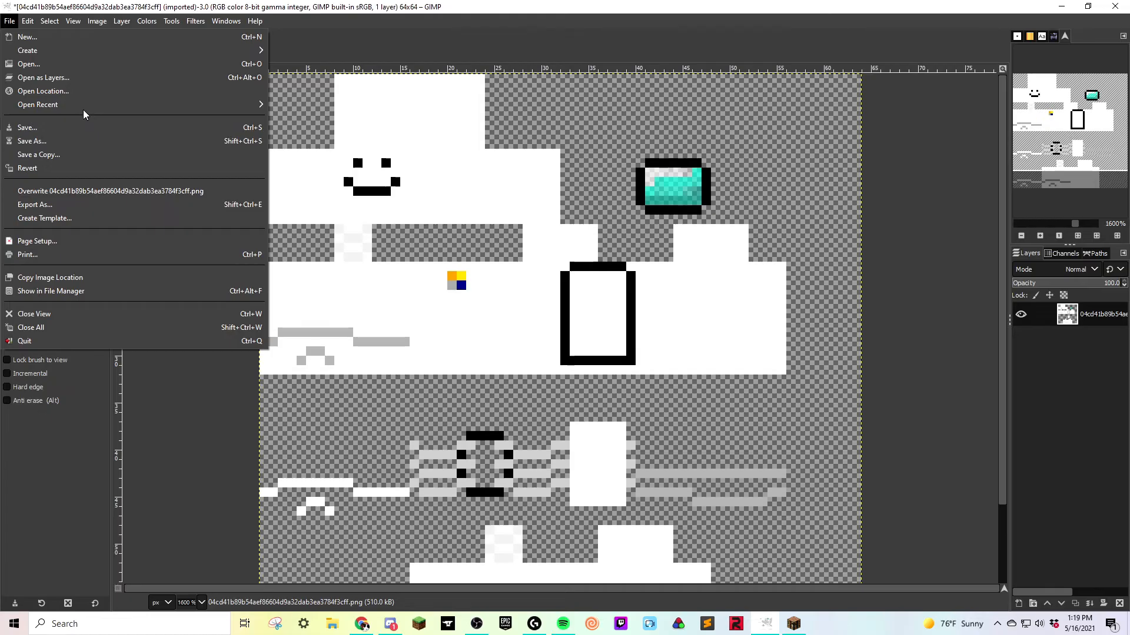
left_click(42, 205)
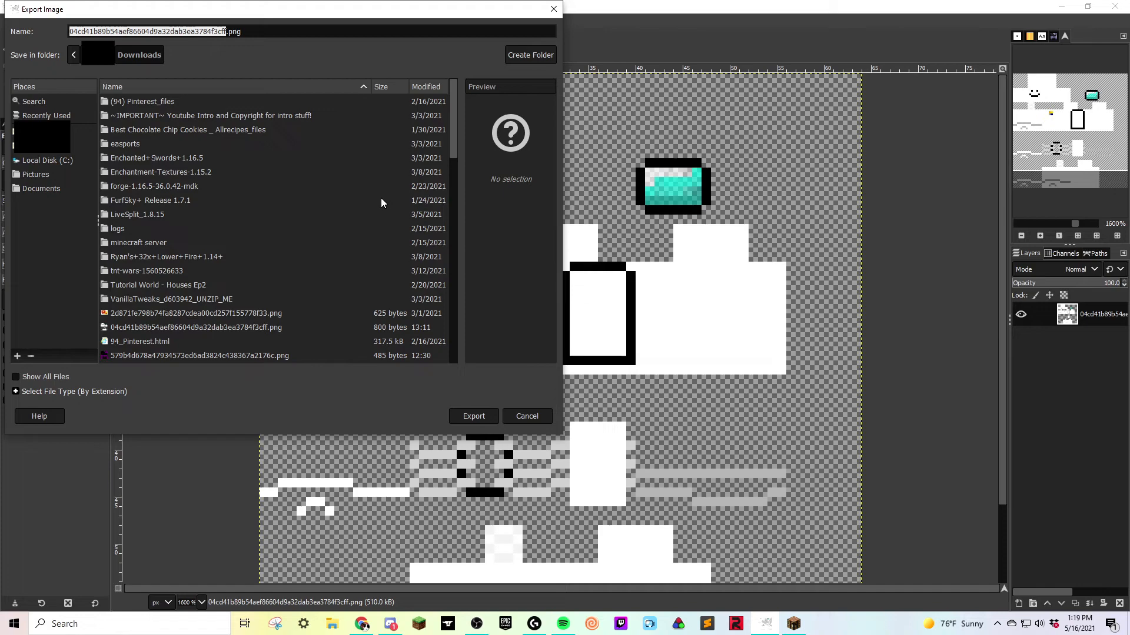
type("transp")
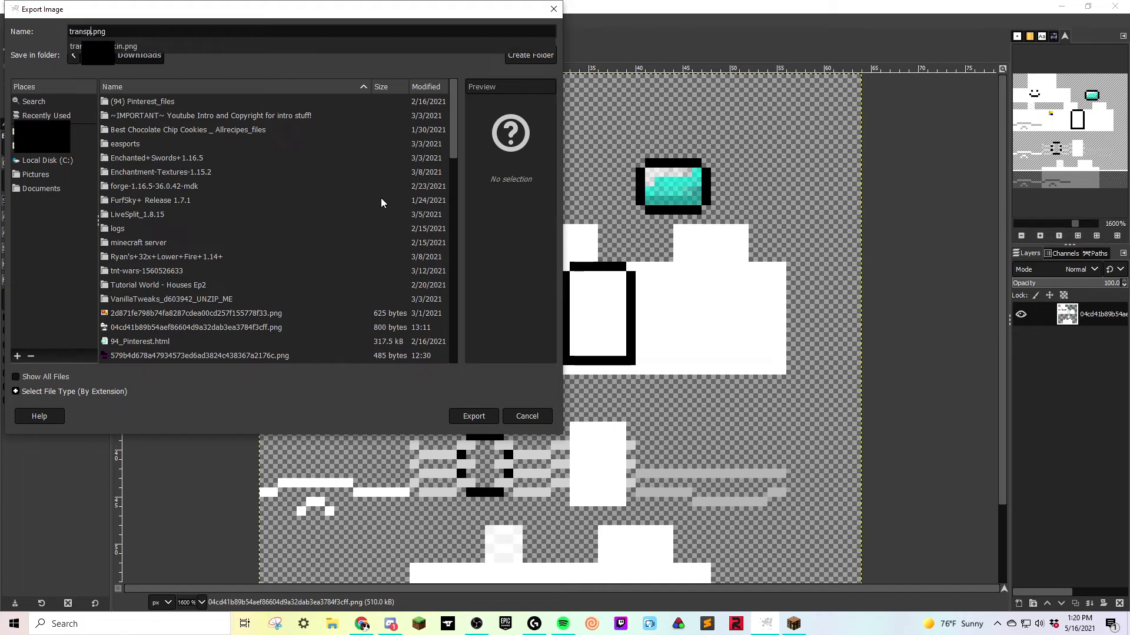
key("Tab")
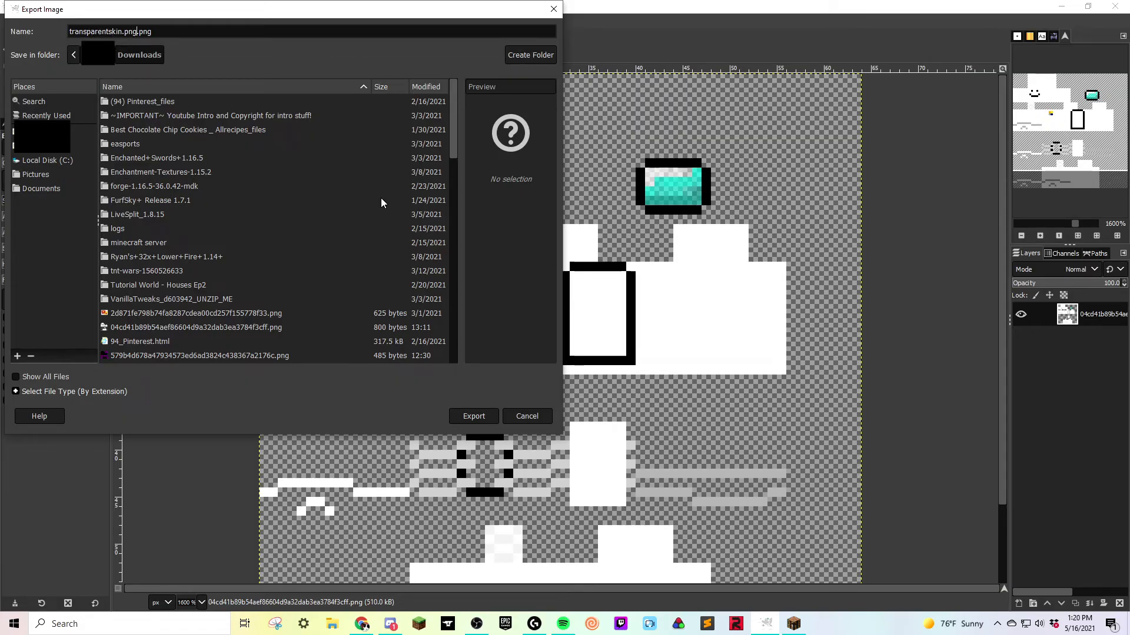
type("2")
left_click(480, 418)
scroll(567, 390, "down", 3)
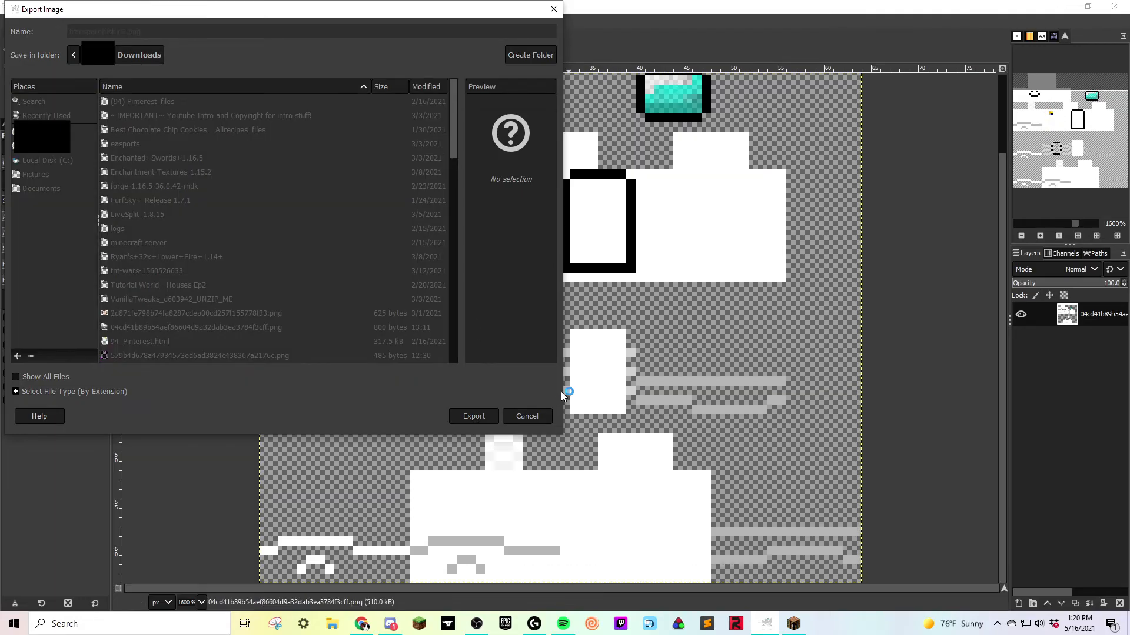
left_click(474, 416)
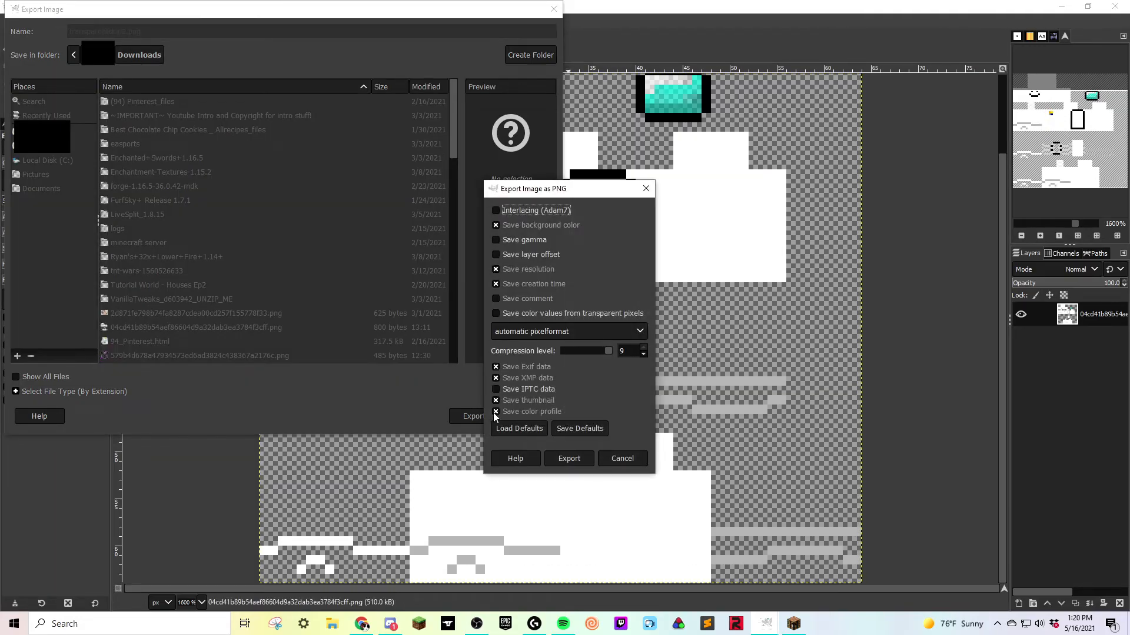
left_click(566, 458)
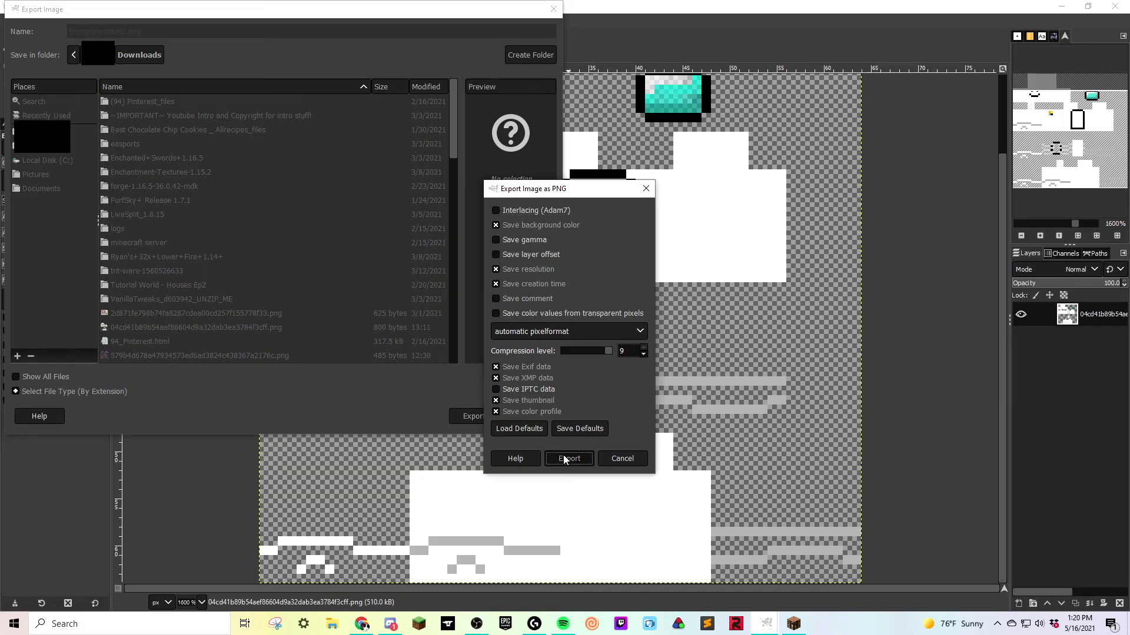
Step: Switch to the Minecraft Launcher and start a new skin in the Java Edition skin library
left_click(418, 624)
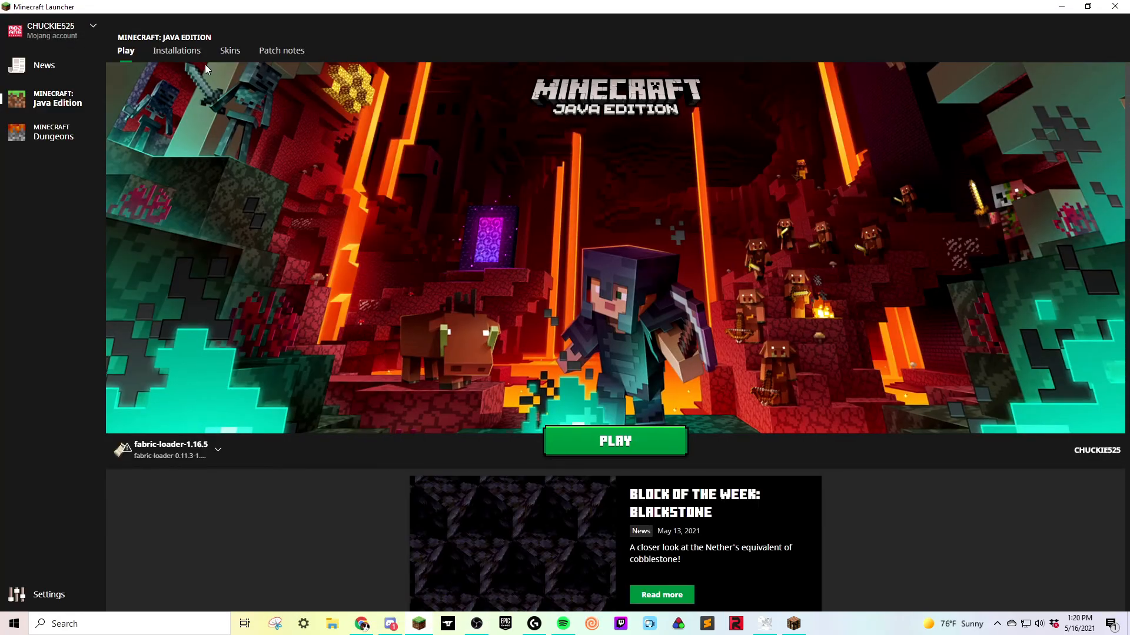
left_click(229, 57)
mouse_move(587, 169)
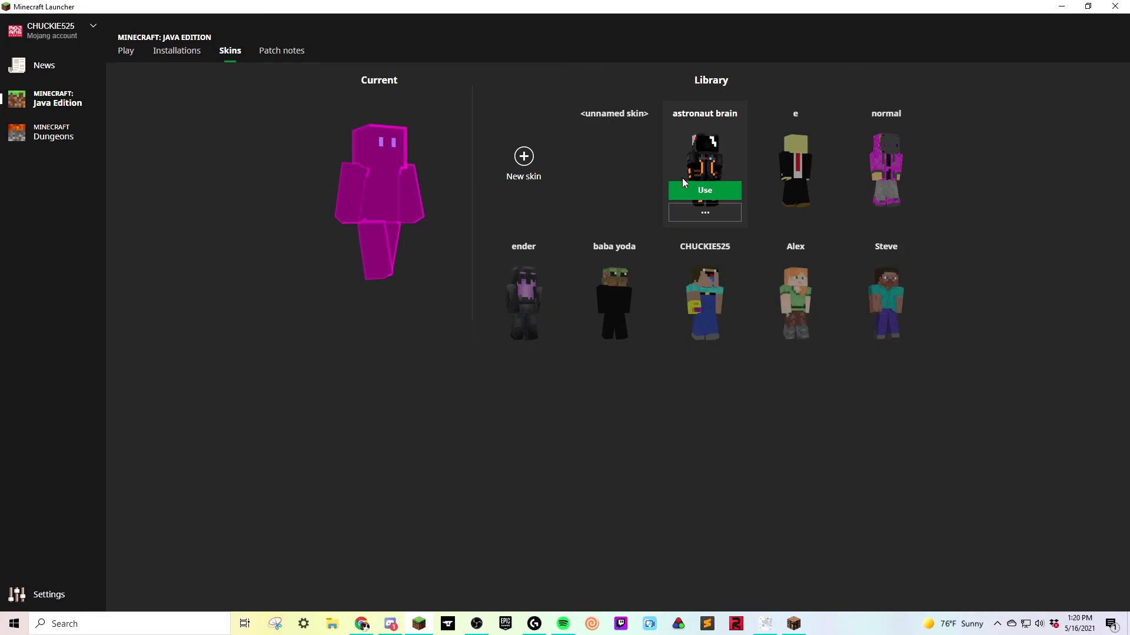
left_click(521, 167)
Step: Load the exported astronaut skin file from Downloads with the Classic player model and save it as the skin in use
left_click(511, 166)
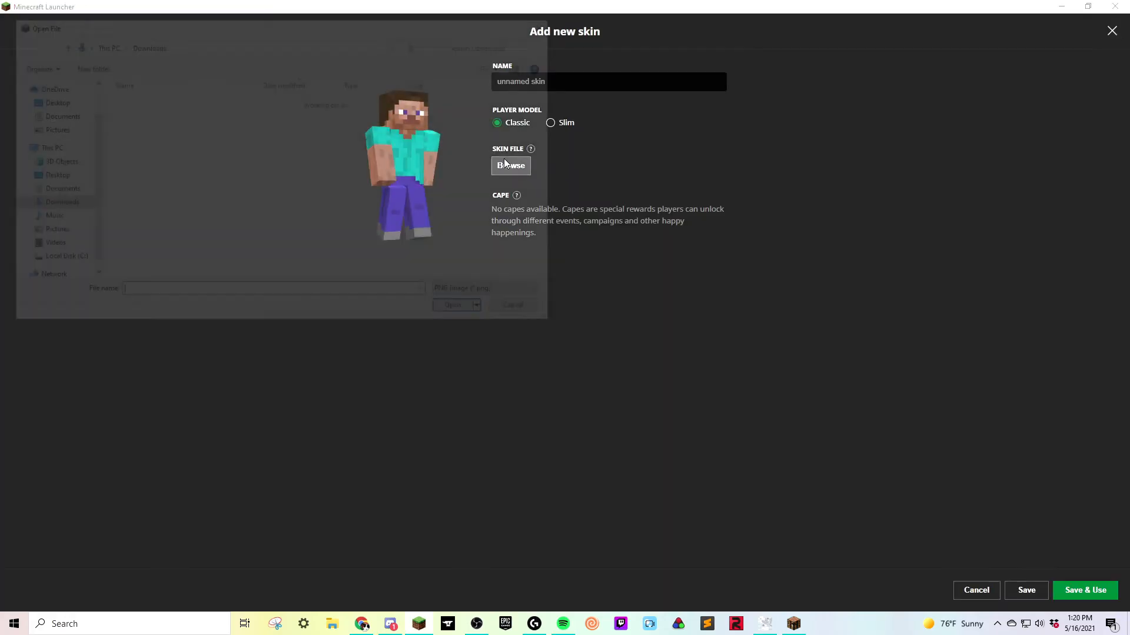
scroll(353, 227, "down", 15)
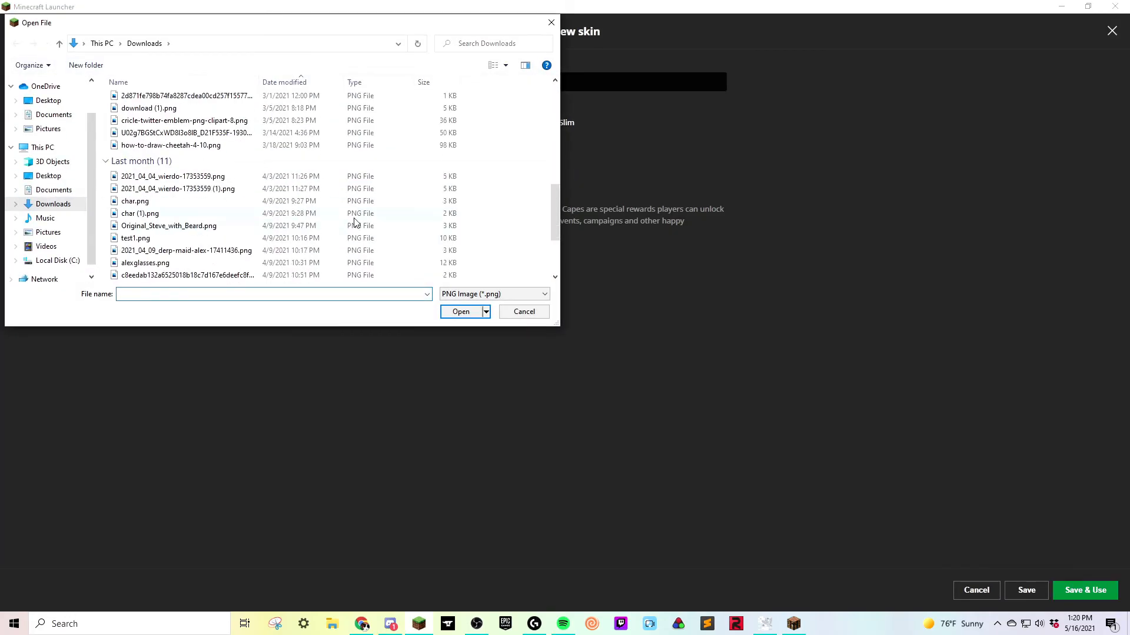
left_click(374, 278)
left_click(465, 312)
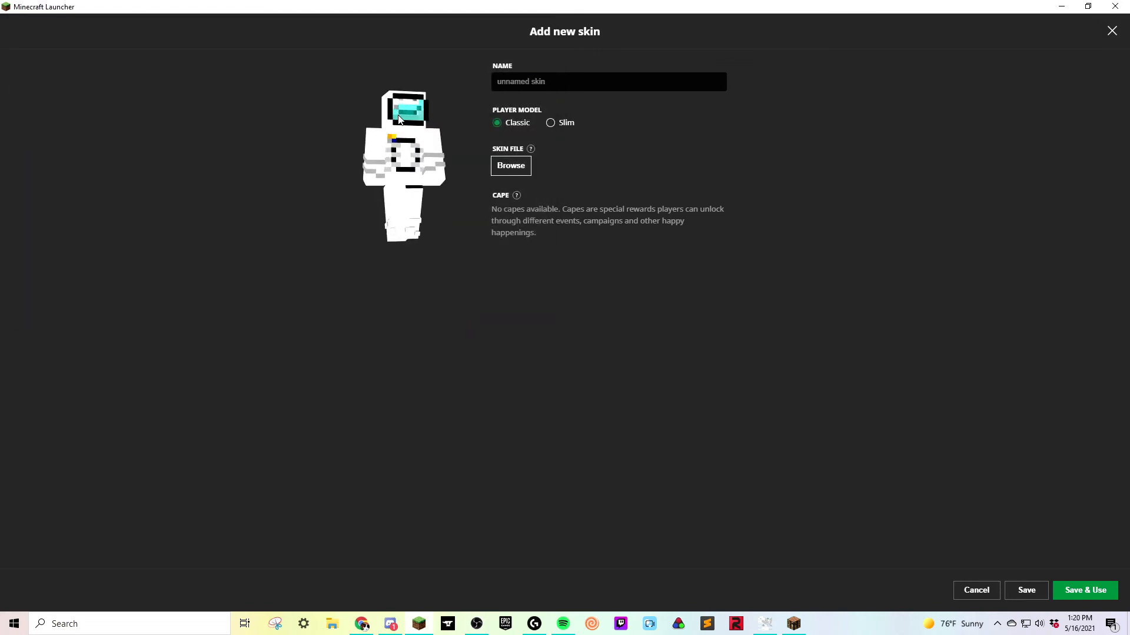
left_click(1075, 593)
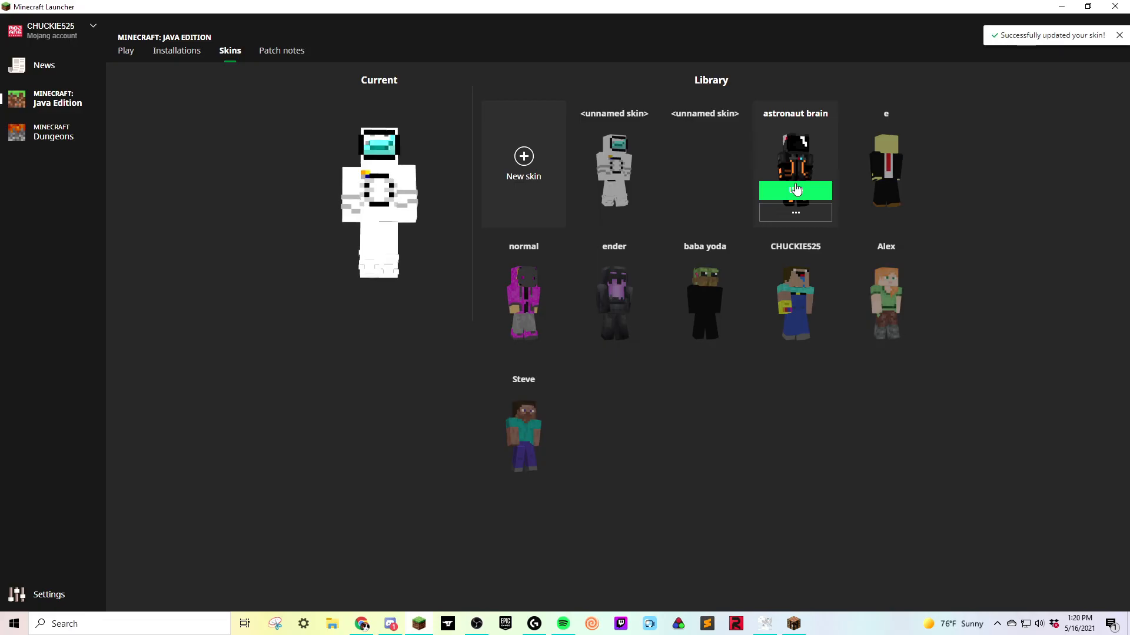
Step: Apply the transparent purple skin, the "astronaut brain" skin and the white astronaut skin in turn to compare their previews
left_click(700, 191)
mouse_move(410, 207)
left_mouse_down()
mouse_move(342, 209)
mouse_move(423, 195)
mouse_move(401, 211)
left_mouse_up()
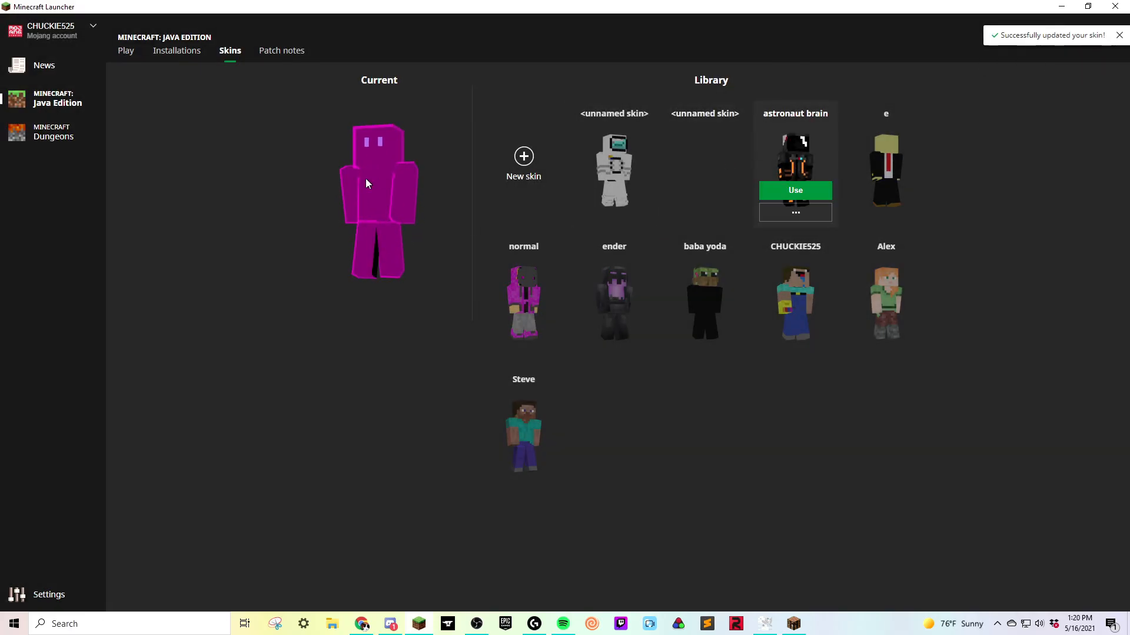
left_click(795, 190)
left_click_drag(373, 206, 252, 209)
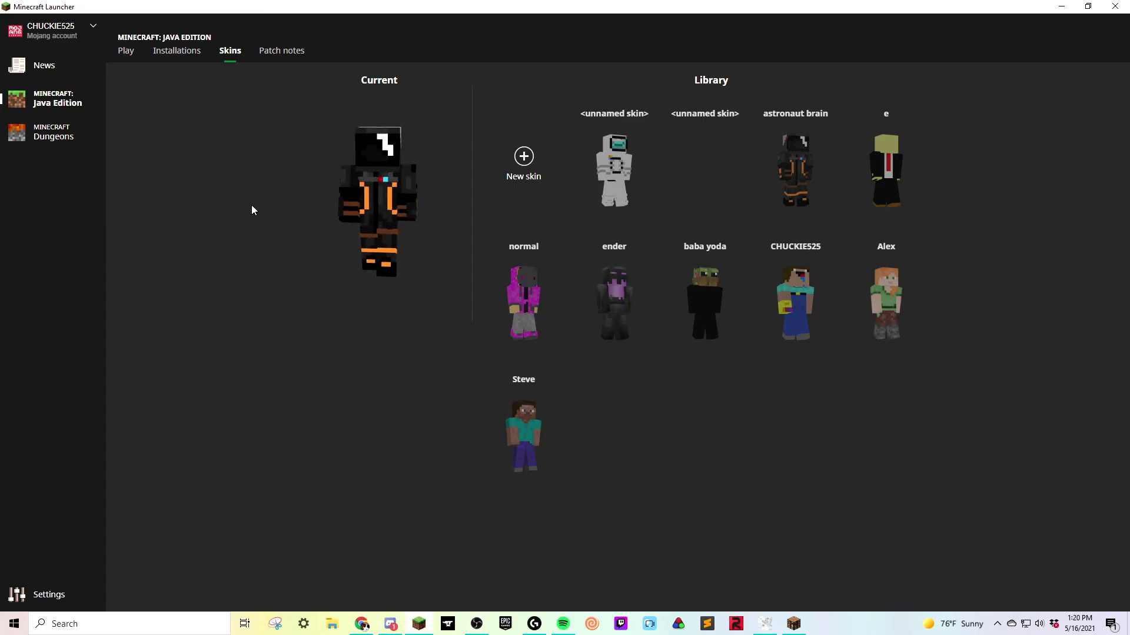
left_click(618, 186)
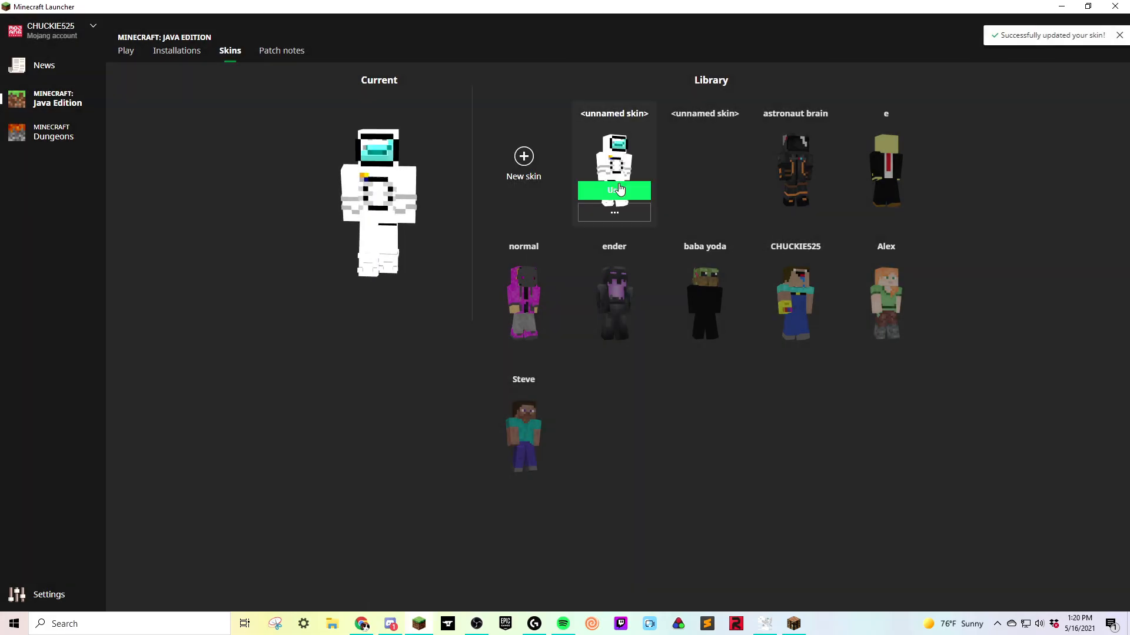
mouse_move(401, 188)
left_mouse_down()
mouse_move(253, 175)
mouse_move(440, 235)
mouse_move(426, 168)
mouse_move(403, 171)
mouse_move(411, 192)
left_mouse_up()
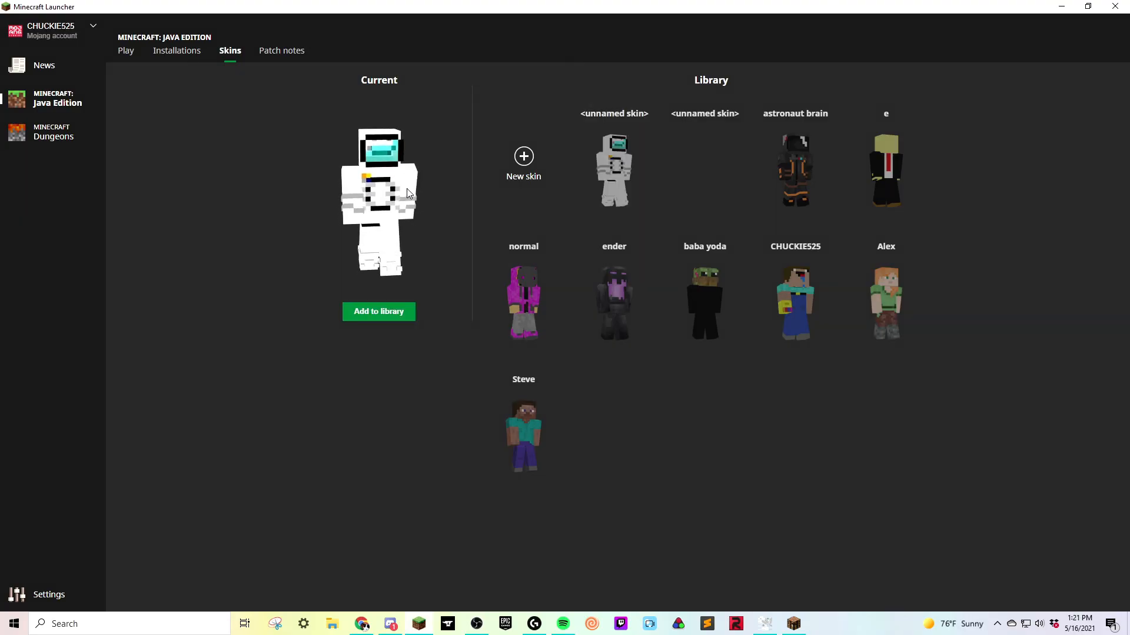
Step: Compare the purple and white astronaut skins once more and set "astronaut brain" as the skin in use
mouse_move(768, 170)
left_click(797, 189)
left_click(706, 191)
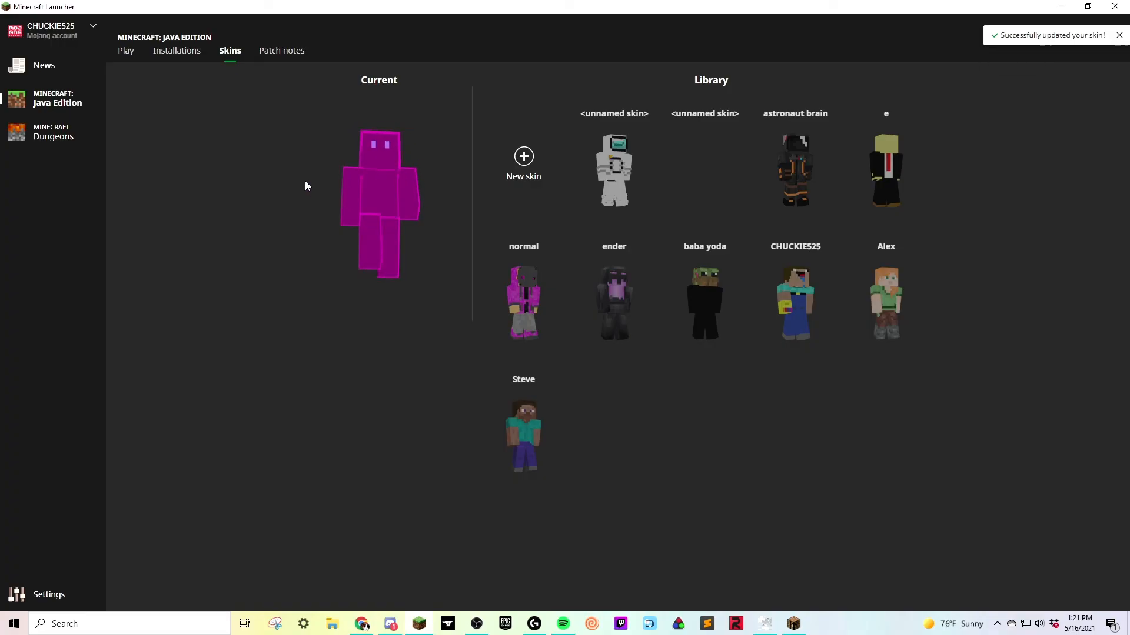
left_click(627, 184)
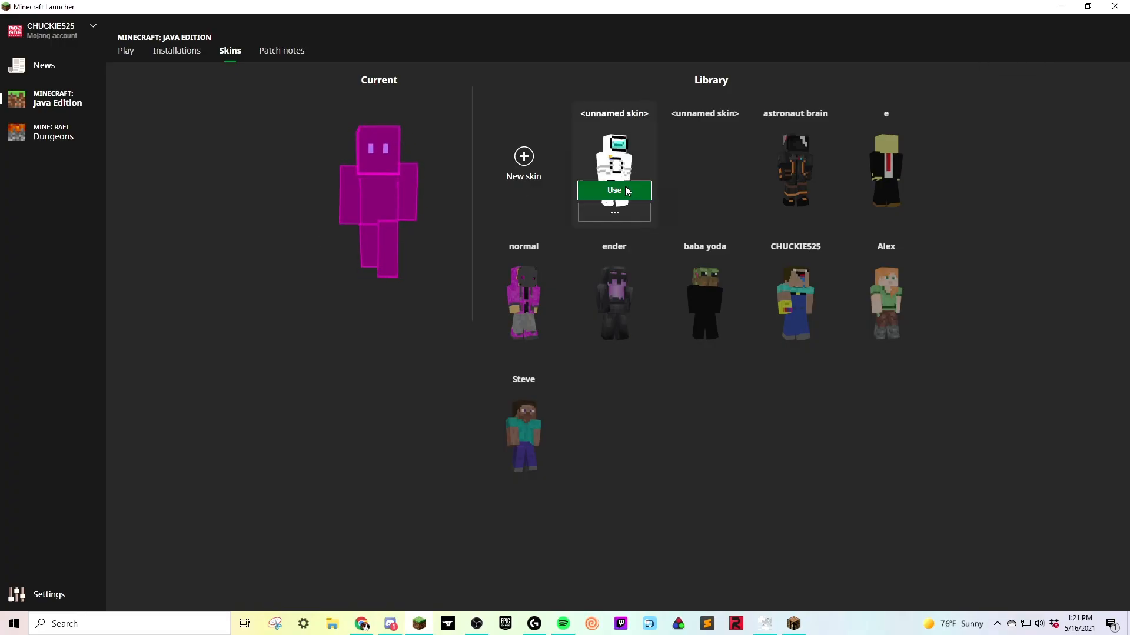
left_click(619, 188)
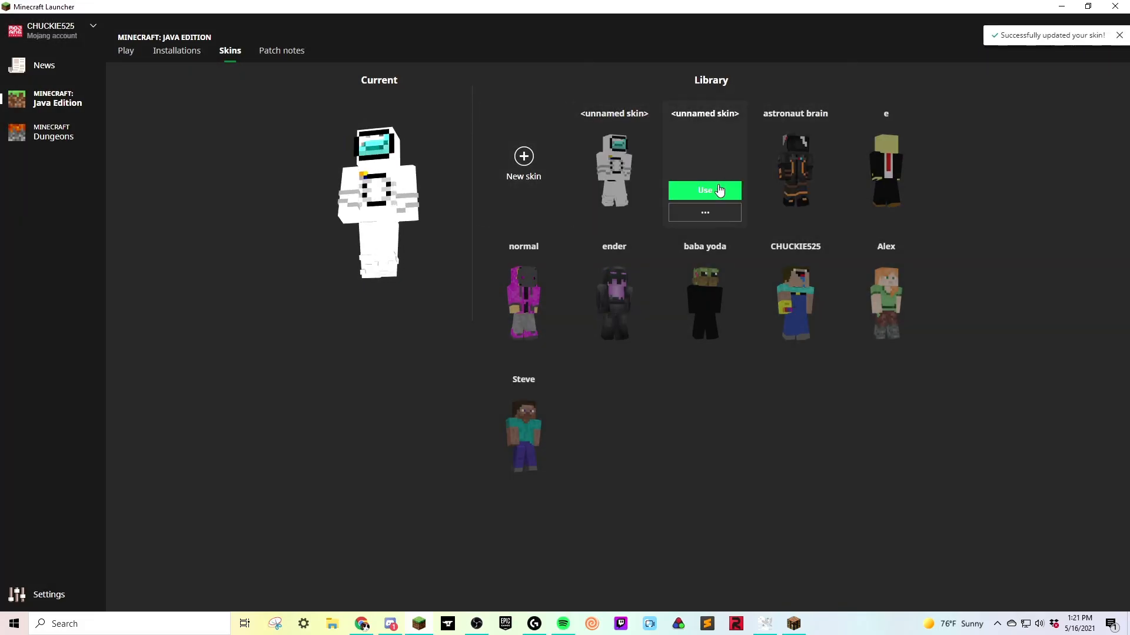
left_click(795, 190)
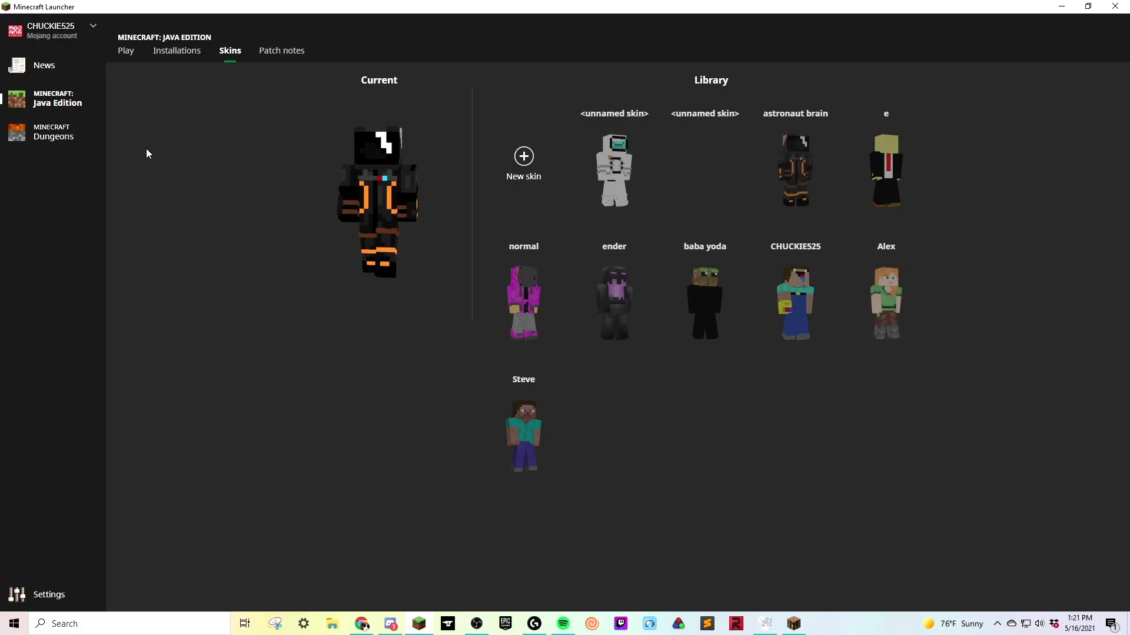
mouse_move(655, 333)
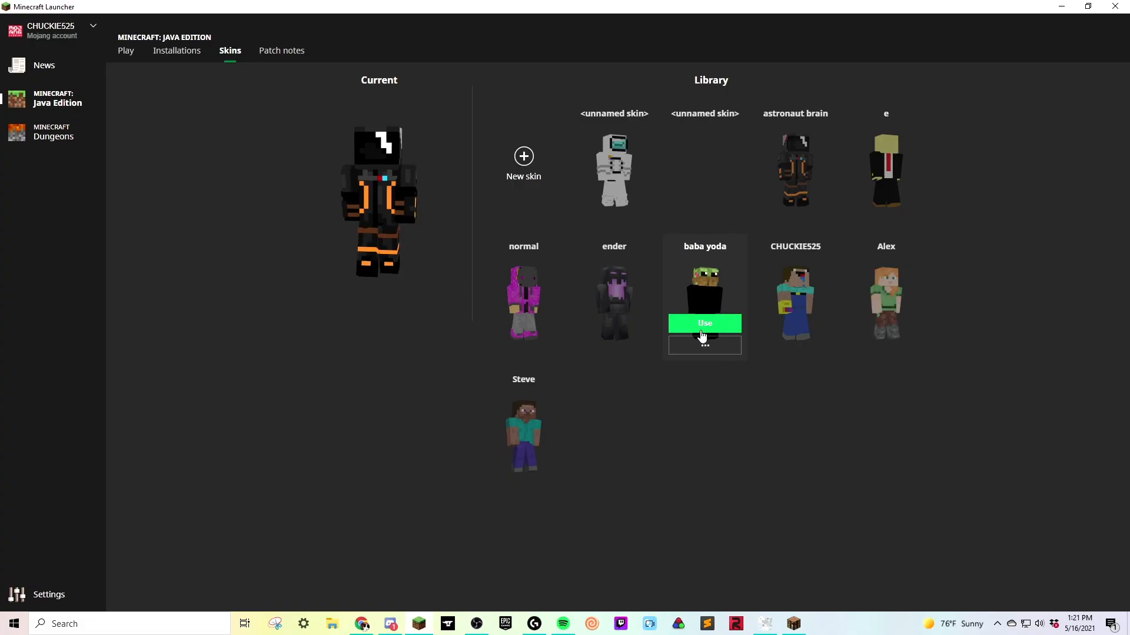
left_click(773, 621)
left_click(888, 559)
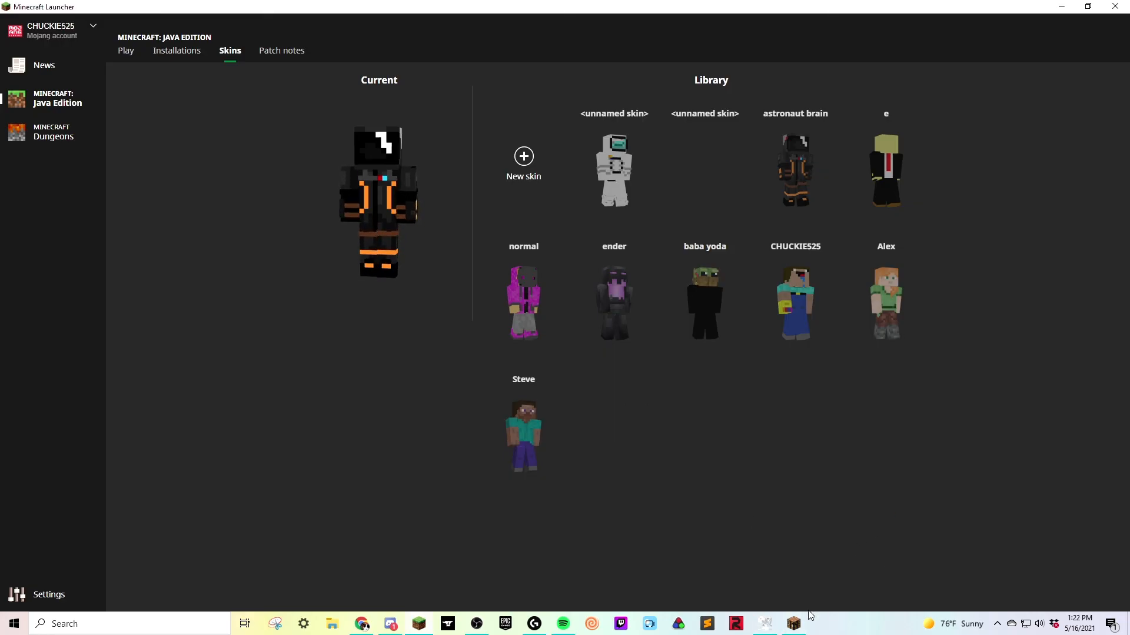